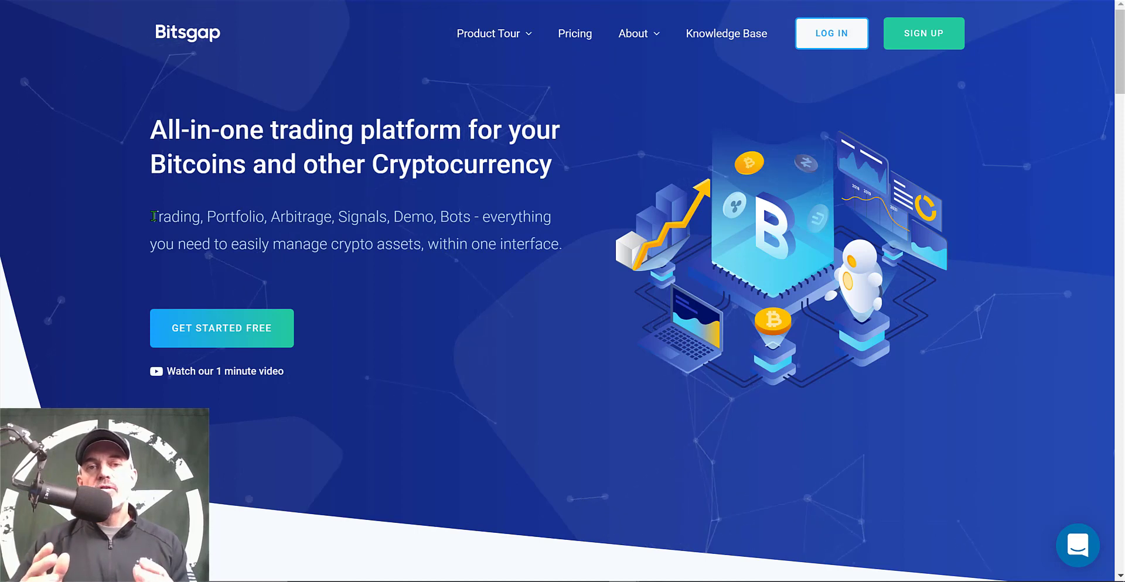
Review the platform's feature list on the home page, including Trading, Arbitrage, Signals, Demo and Bots
{"action": "left_click_drag", "start_coordinate": [152, 215], "coordinate": [199, 212]}
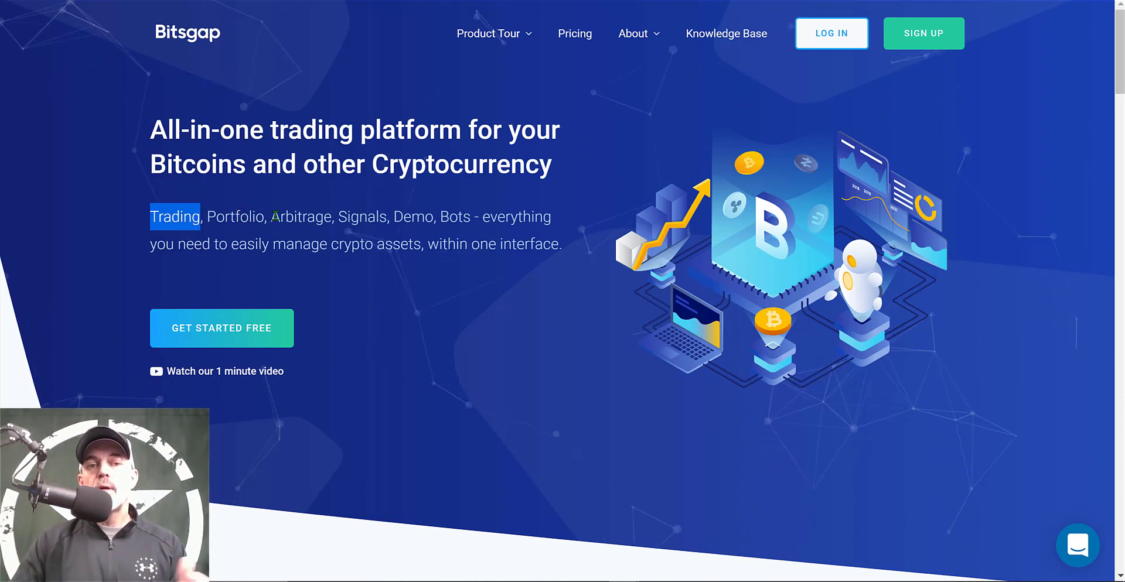
{"action": "left_click", "coordinate": [316, 214]}
{"action": "double_click", "coordinate": [316, 214]}
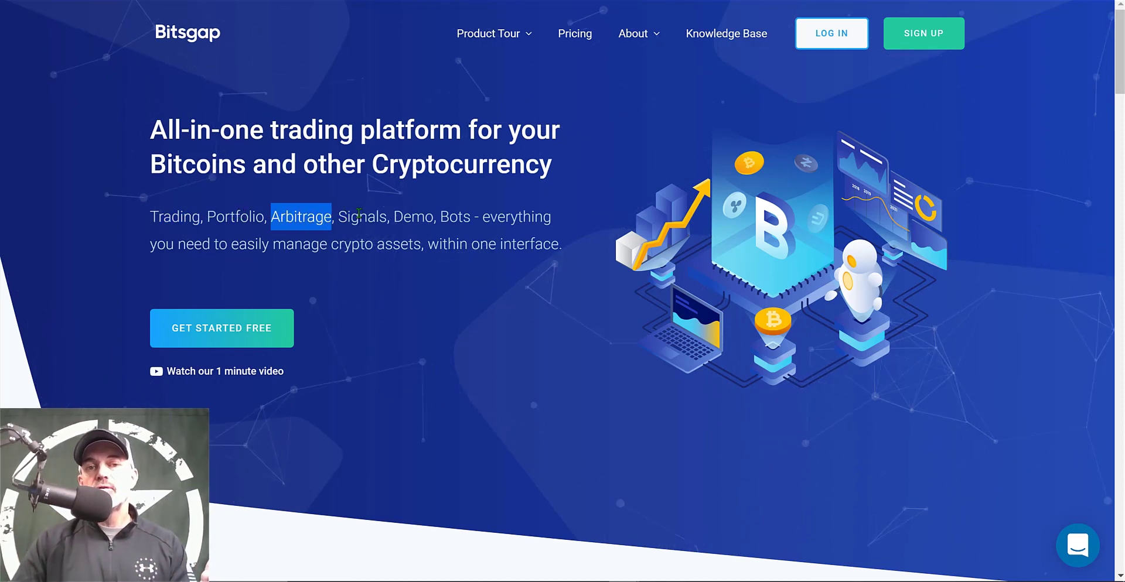
{"action": "left_click_drag", "start_coordinate": [347, 216], "coordinate": [420, 210]}
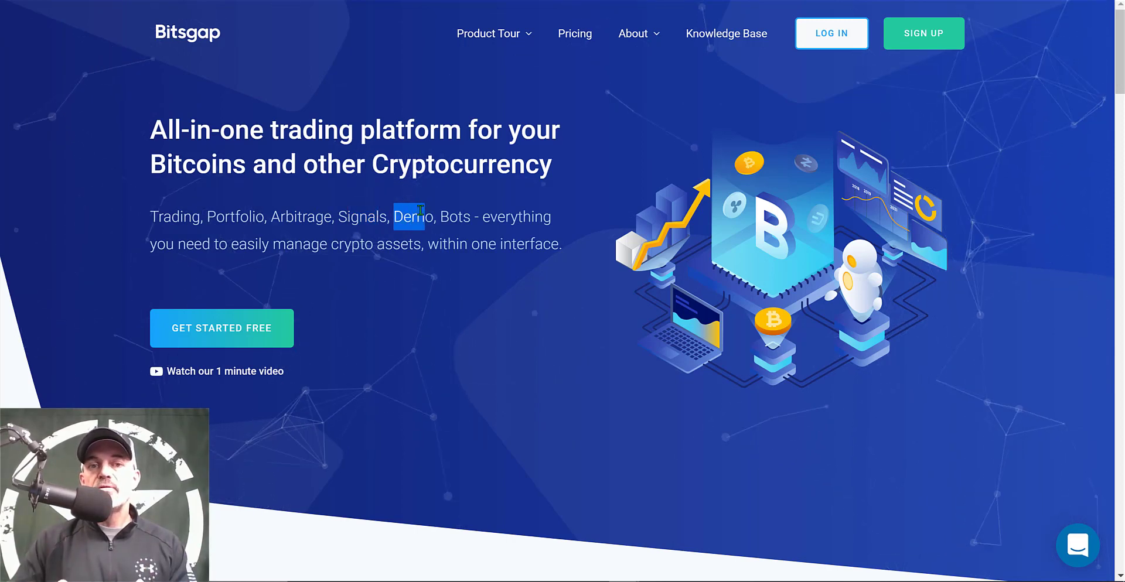
{"action": "left_click", "coordinate": [420, 209]}
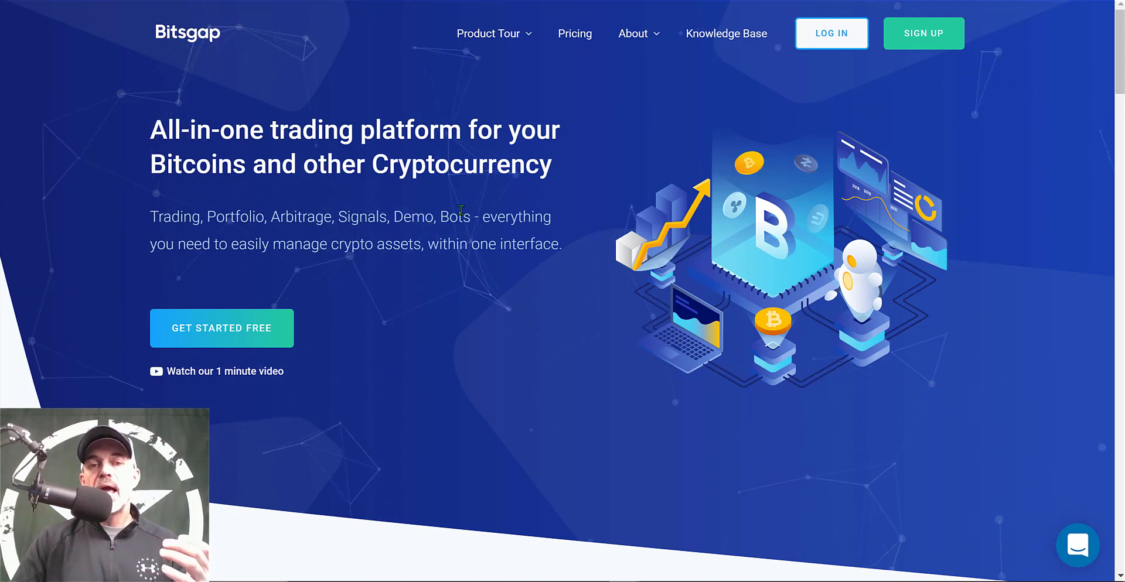
{"action": "left_click_drag", "start_coordinate": [440, 214], "coordinate": [465, 210]}
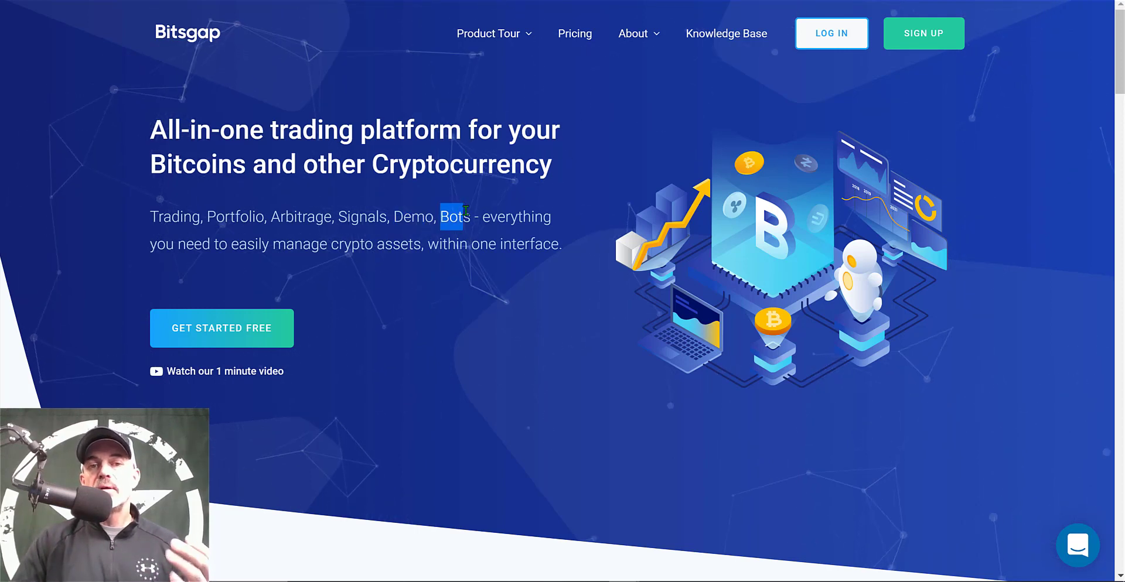
Open the pricing page and review the free trial terms and the plan prices
{"action": "left_click", "coordinate": [575, 34]}
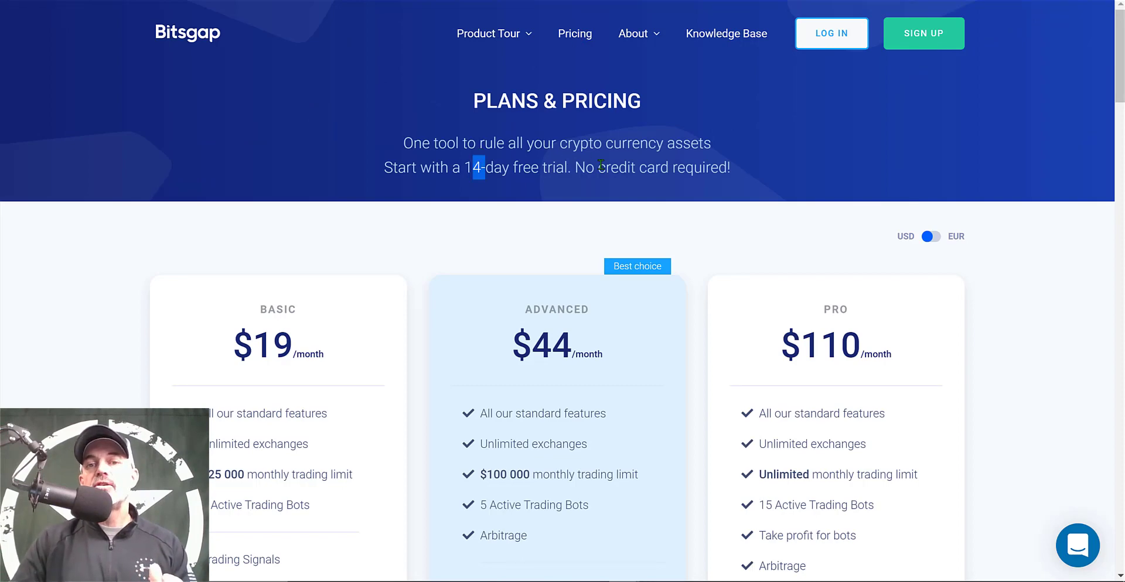
{"action": "left_click_drag", "start_coordinate": [607, 165], "coordinate": [658, 164]}
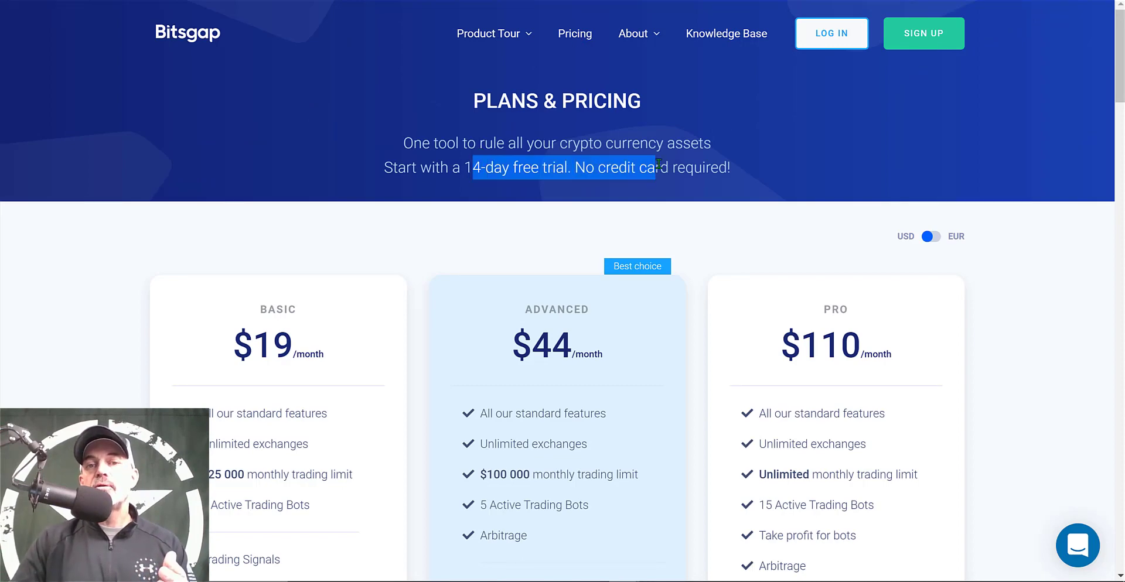
{"action": "double_click", "coordinate": [833, 303]}
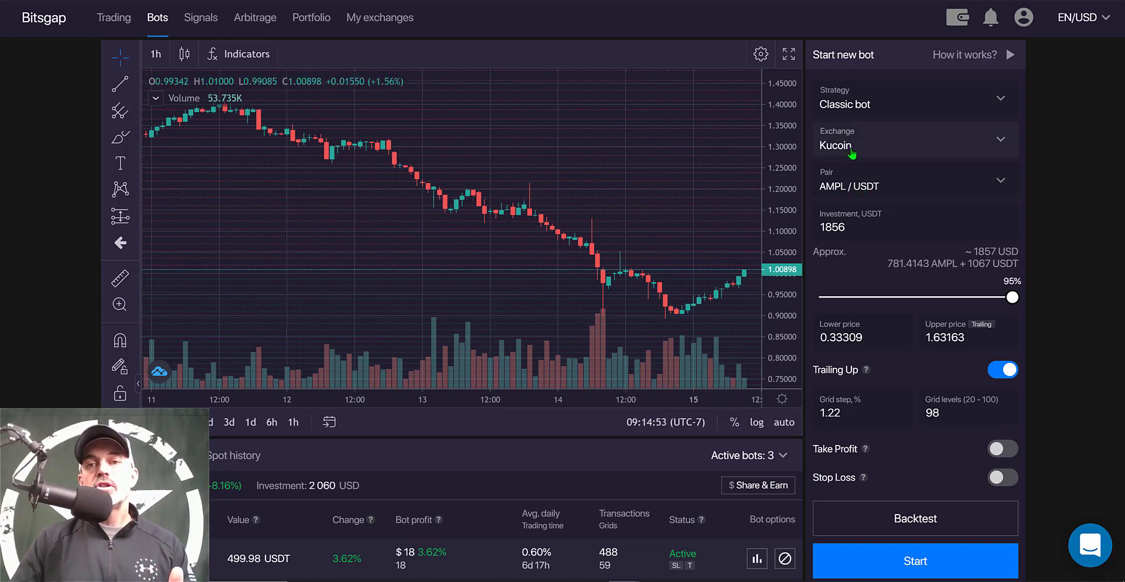
Compare the descriptions of the SBot and Classic bot strategies for the new bot
{"action": "left_click", "coordinate": [949, 105]}
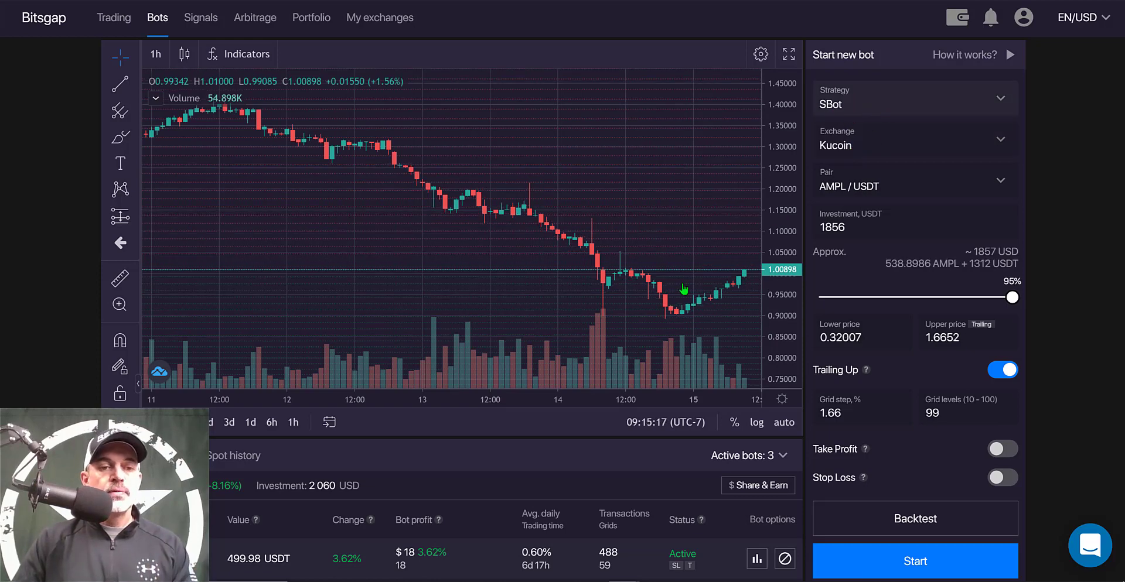
{"action": "left_click", "coordinate": [884, 109]}
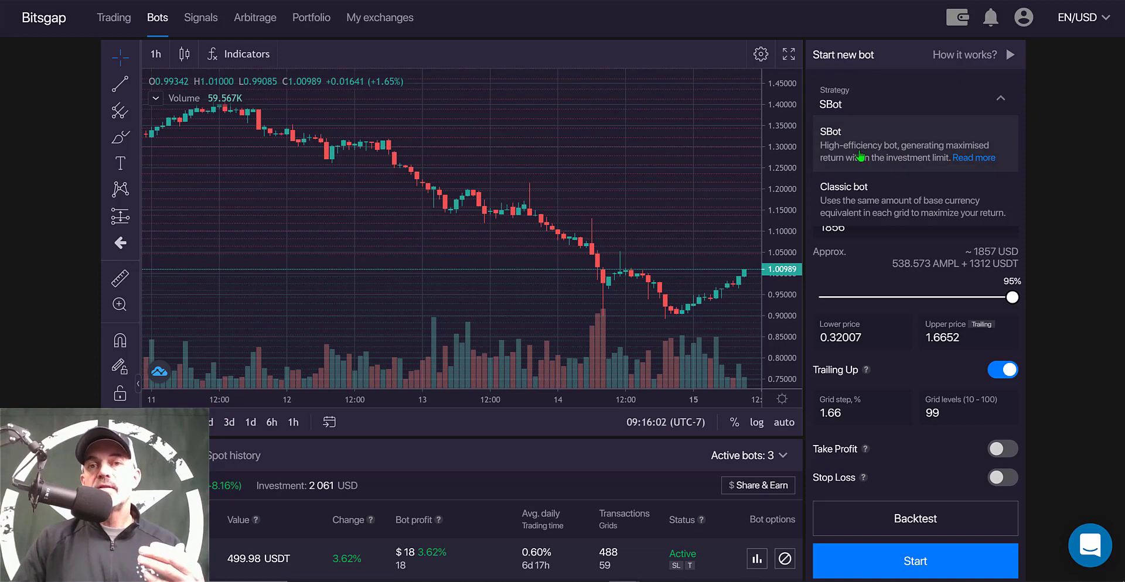
{"action": "left_click", "coordinate": [1056, 153]}
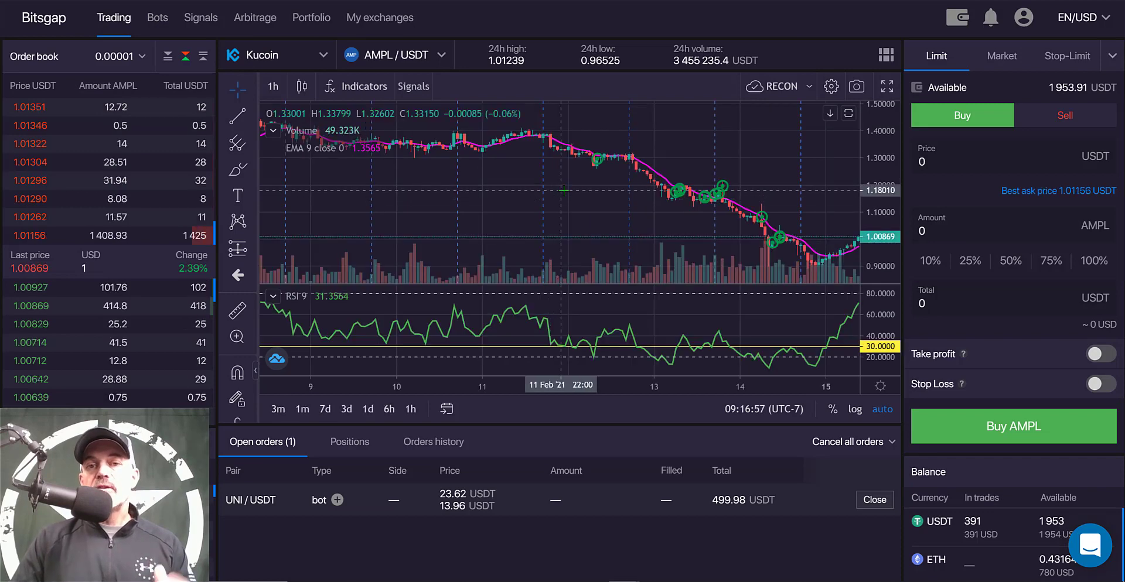
Examine the trade markers on the hourly AMPL/USDT trading chart against the RSI 9 line and the 9-period EMA
{"action": "left_click", "coordinate": [596, 167]}
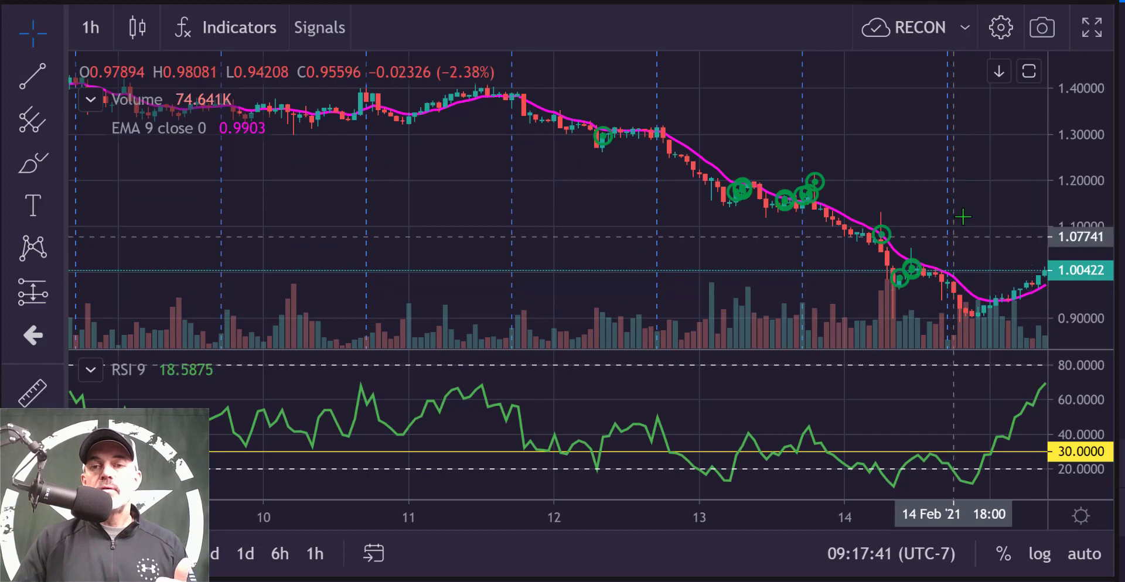
{"action": "left_click_drag", "start_coordinate": [962, 218], "coordinate": [803, 211]}
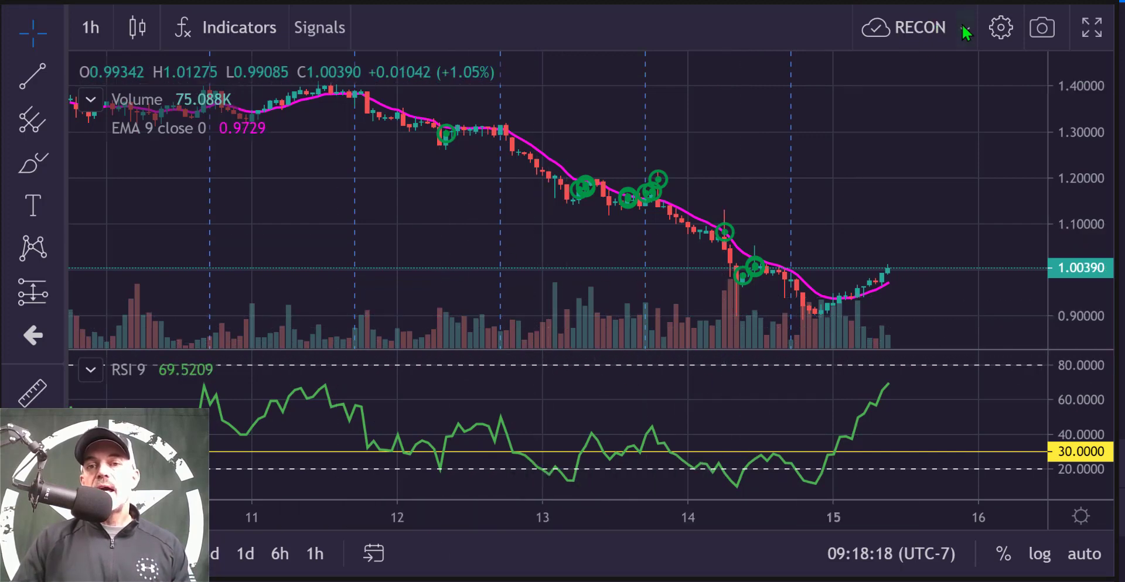
{"action": "left_click", "coordinate": [965, 33]}
{"action": "left_click", "coordinate": [832, 211]}
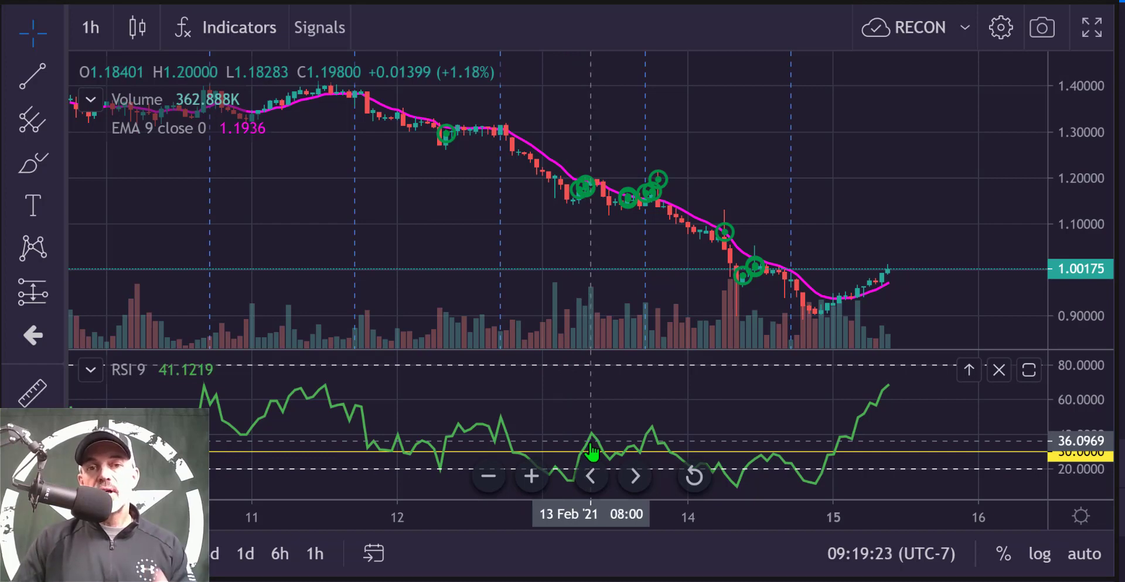
{"action": "left_click", "coordinate": [602, 193]}
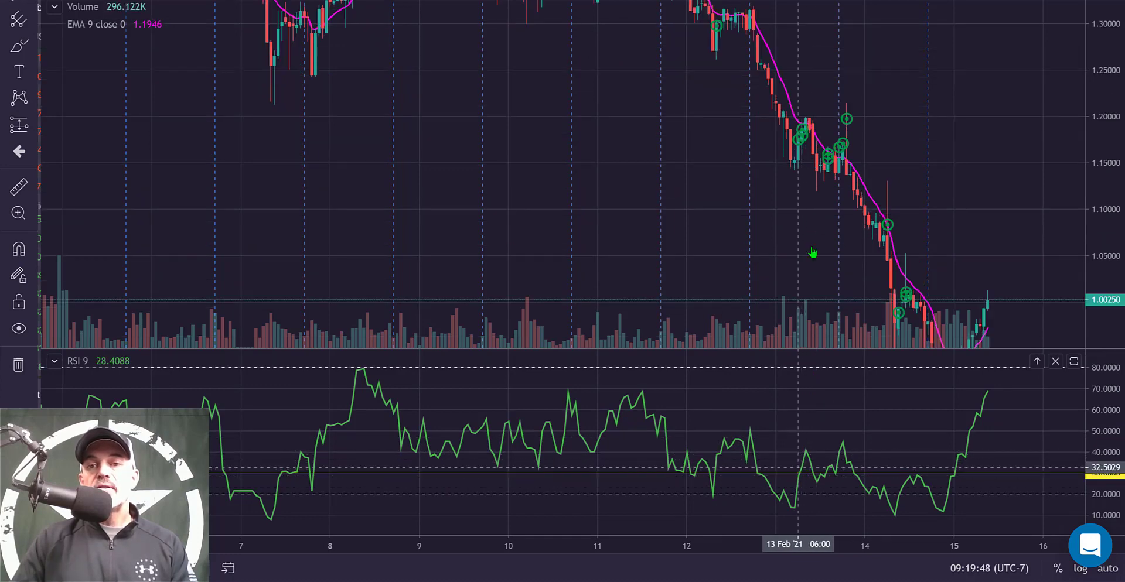
{"action": "left_click", "coordinate": [805, 131]}
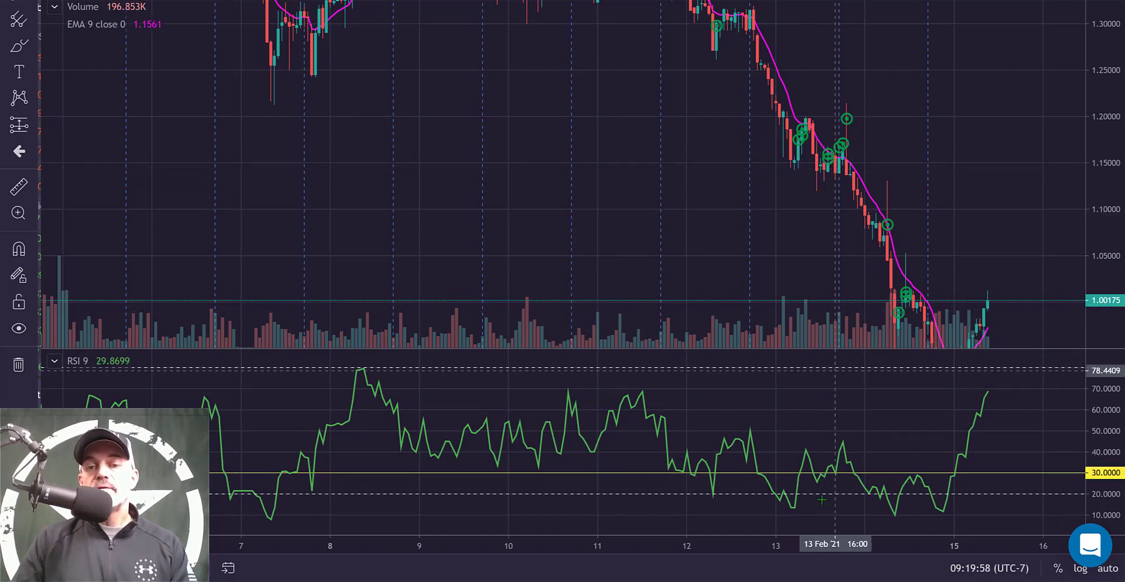
{"action": "left_click_drag", "start_coordinate": [837, 473], "coordinate": [837, 472]}
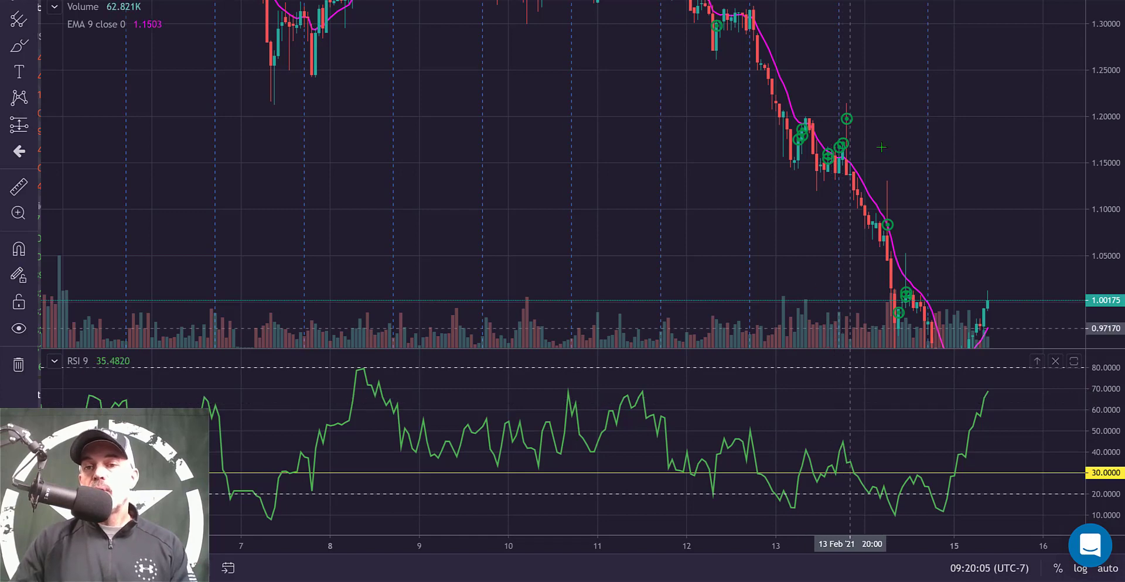
{"action": "left_click_drag", "start_coordinate": [958, 251], "coordinate": [938, 132]}
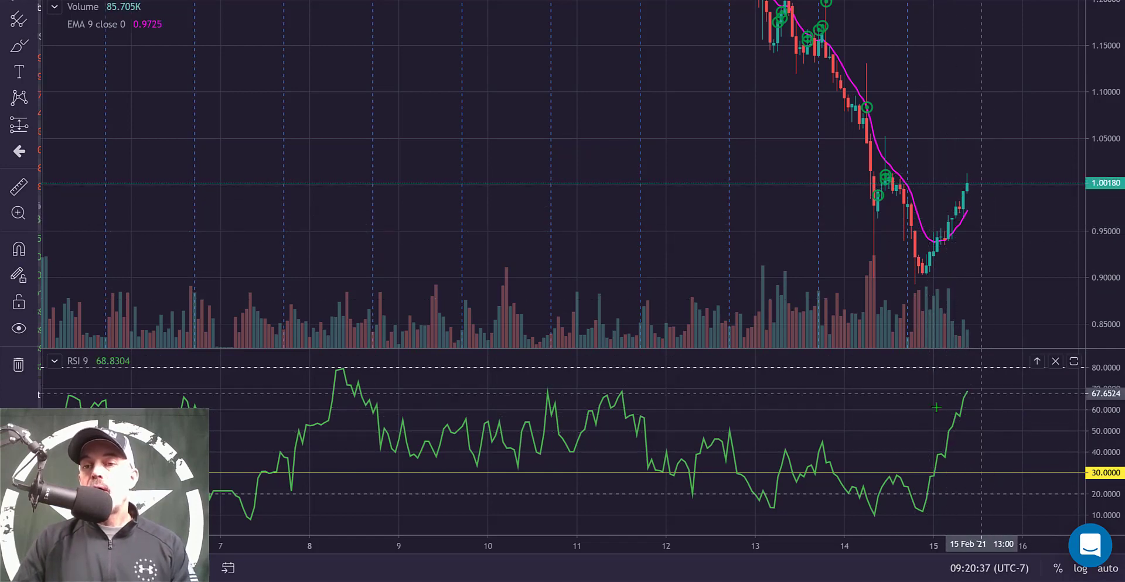
{"action": "key", "text": "Escape"}
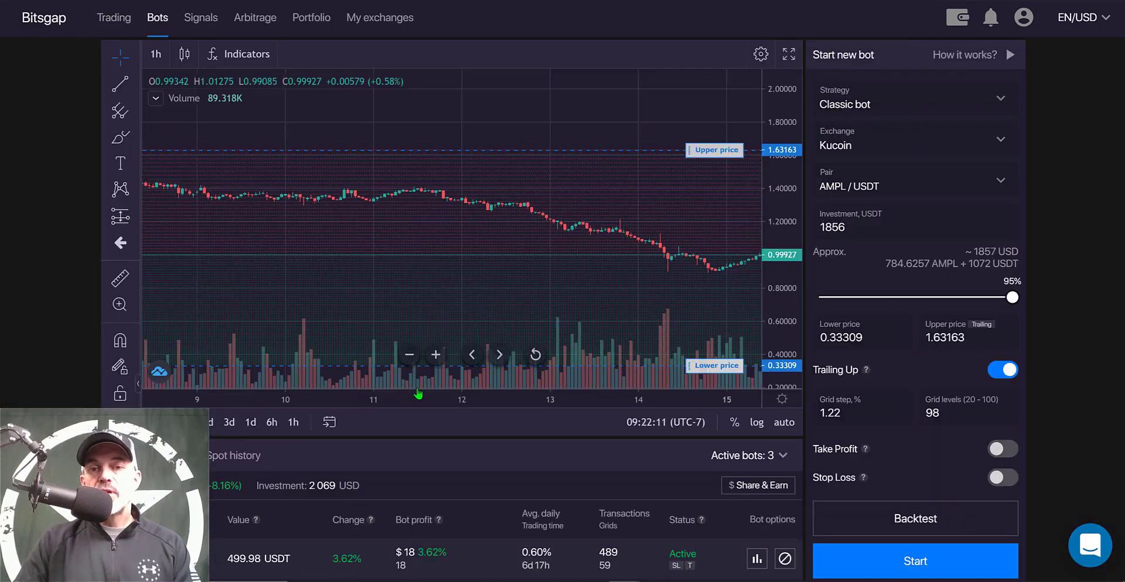
Lower the Classic bot's upper price limit to about 1.229 on the AMPL/USDT chart
{"action": "scroll", "coordinate": [418, 393], "scroll_direction": "down", "scroll_amount": 3}
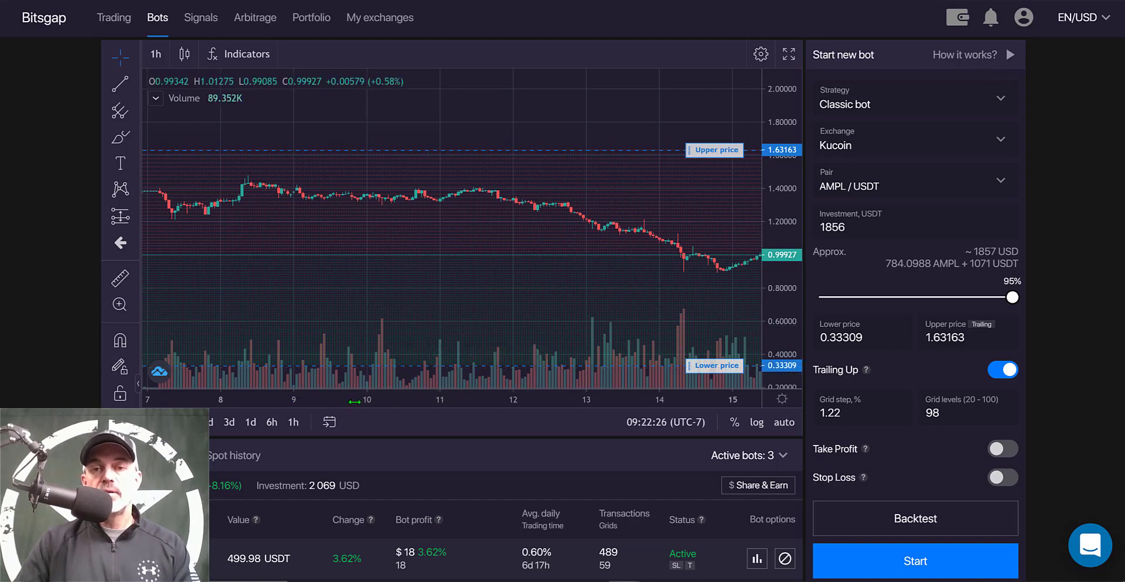
{"action": "left_click_drag", "start_coordinate": [366, 402], "coordinate": [643, 369]}
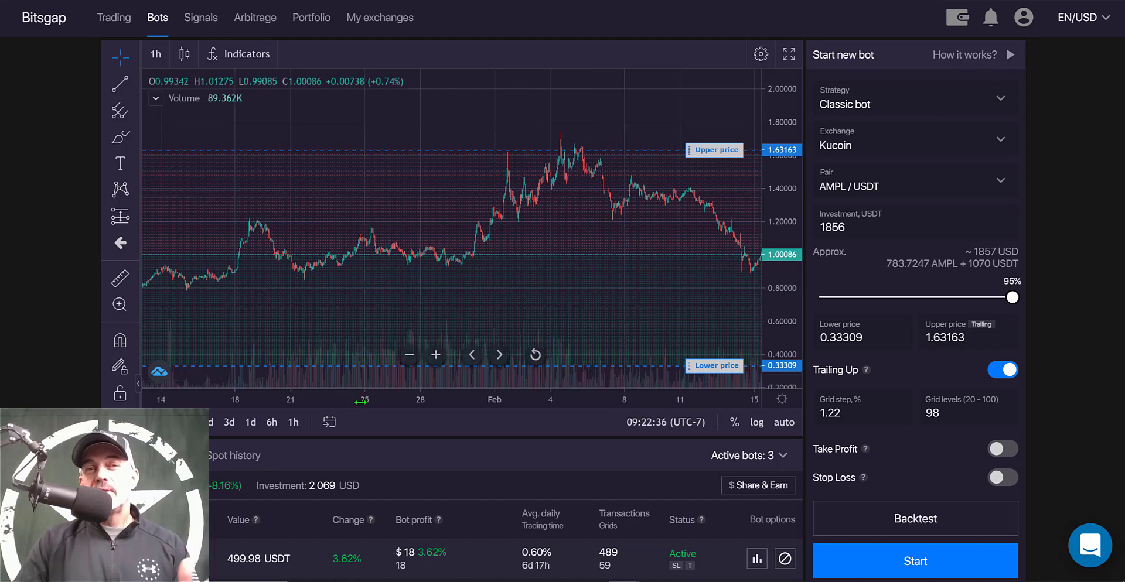
{"action": "scroll", "coordinate": [371, 403], "scroll_direction": "down", "scroll_amount": 5}
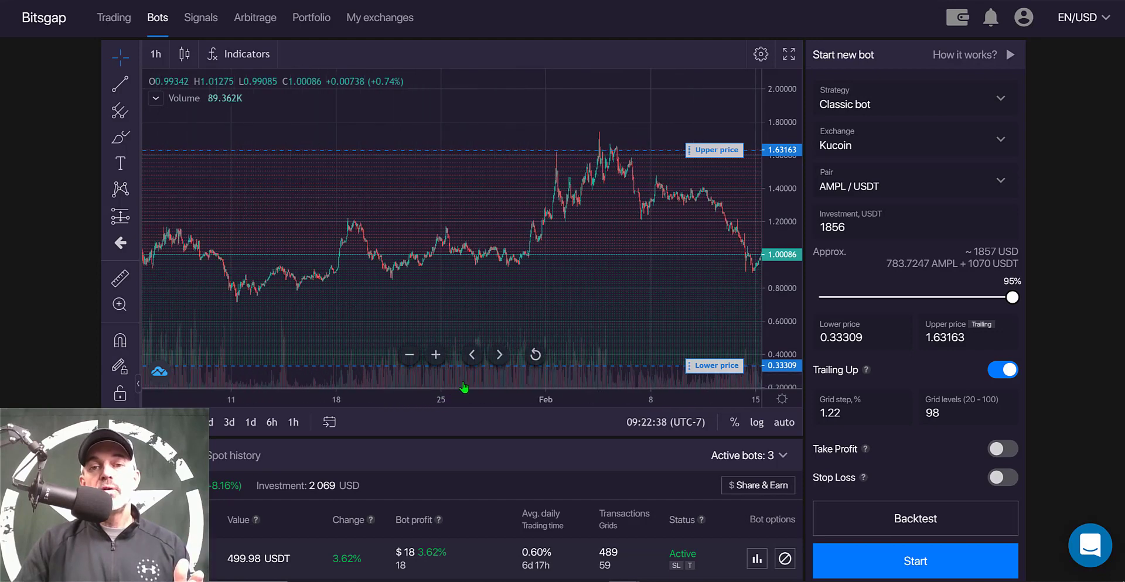
{"action": "scroll", "coordinate": [484, 383], "scroll_direction": "down", "scroll_amount": 3}
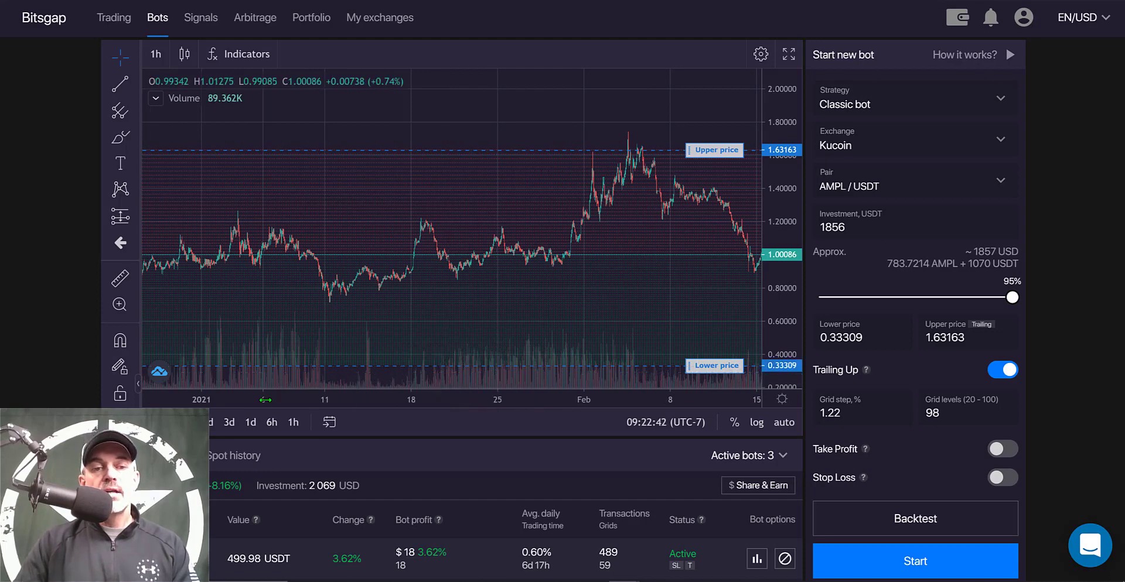
{"action": "left_click_drag", "start_coordinate": [285, 401], "coordinate": [311, 400]}
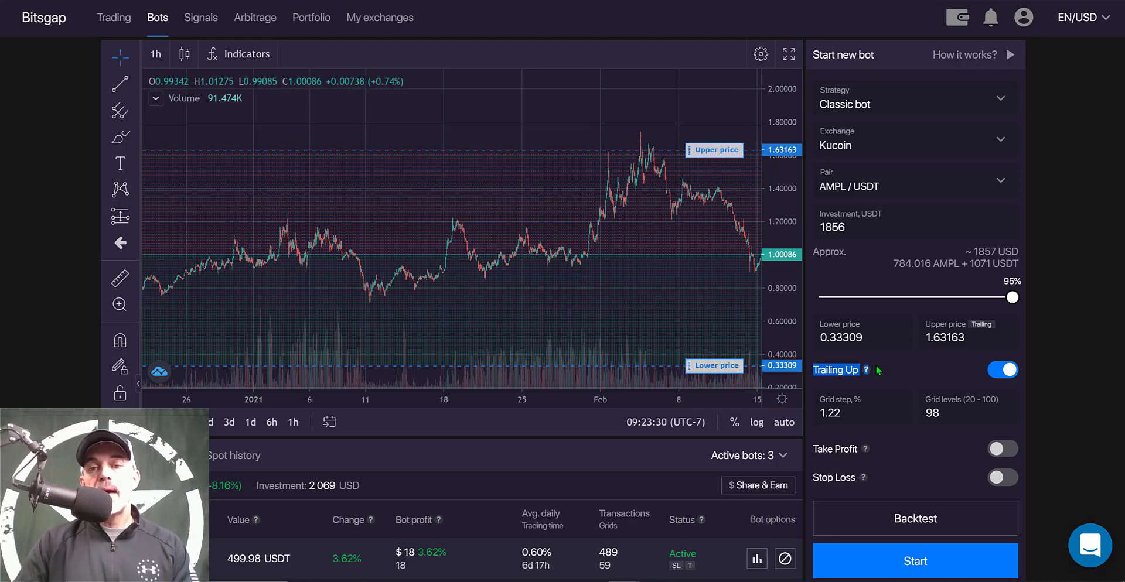
{"action": "mouse_move", "coordinate": [867, 370]}
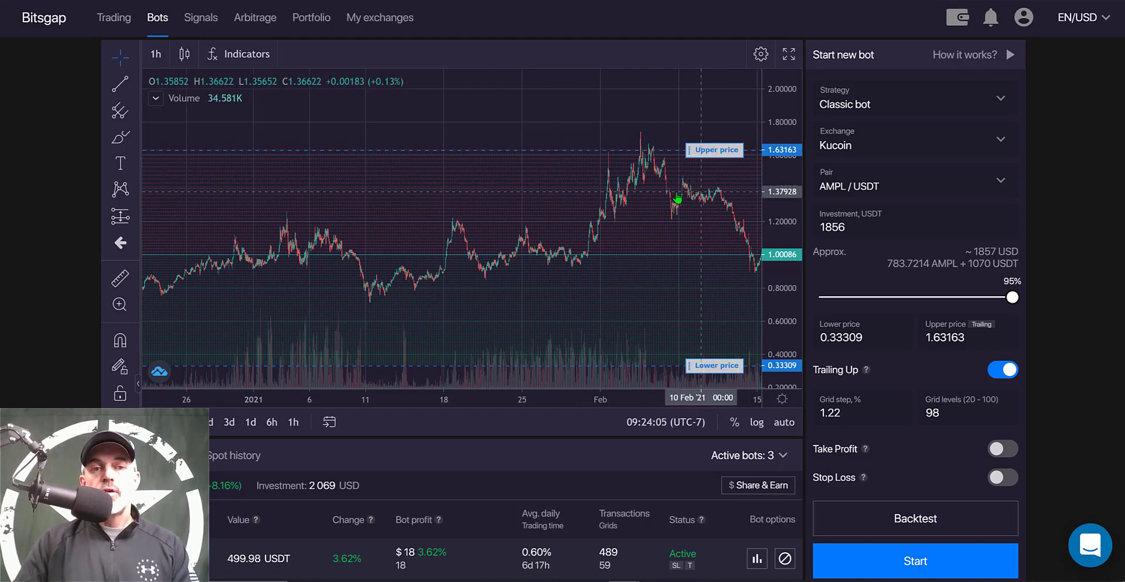
{"action": "left_click_drag", "start_coordinate": [714, 149], "coordinate": [704, 212]}
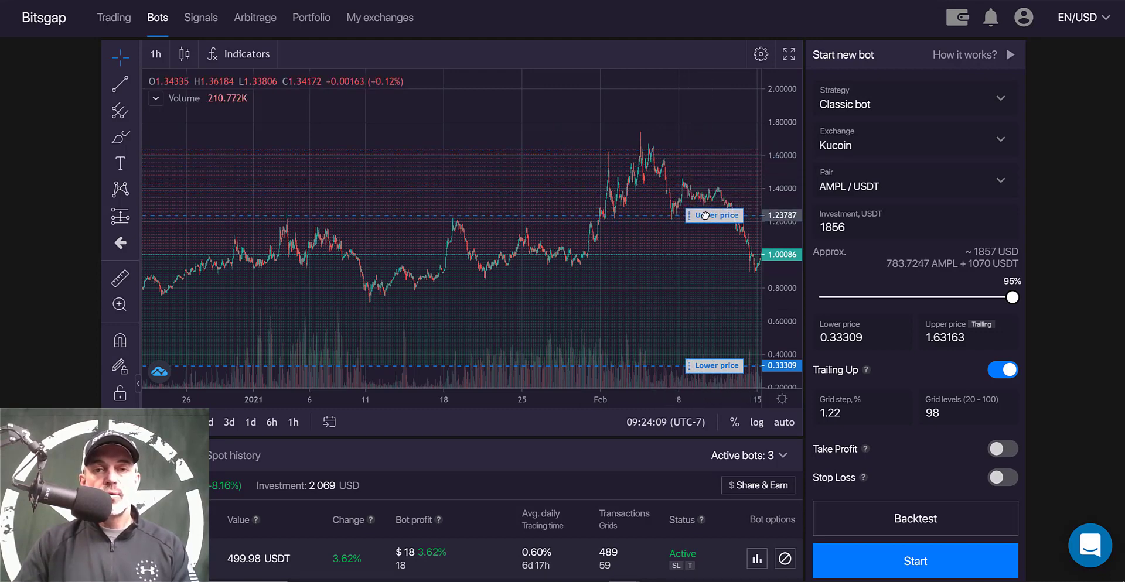
{"action": "left_click_drag", "start_coordinate": [648, 251], "coordinate": [647, 250]}
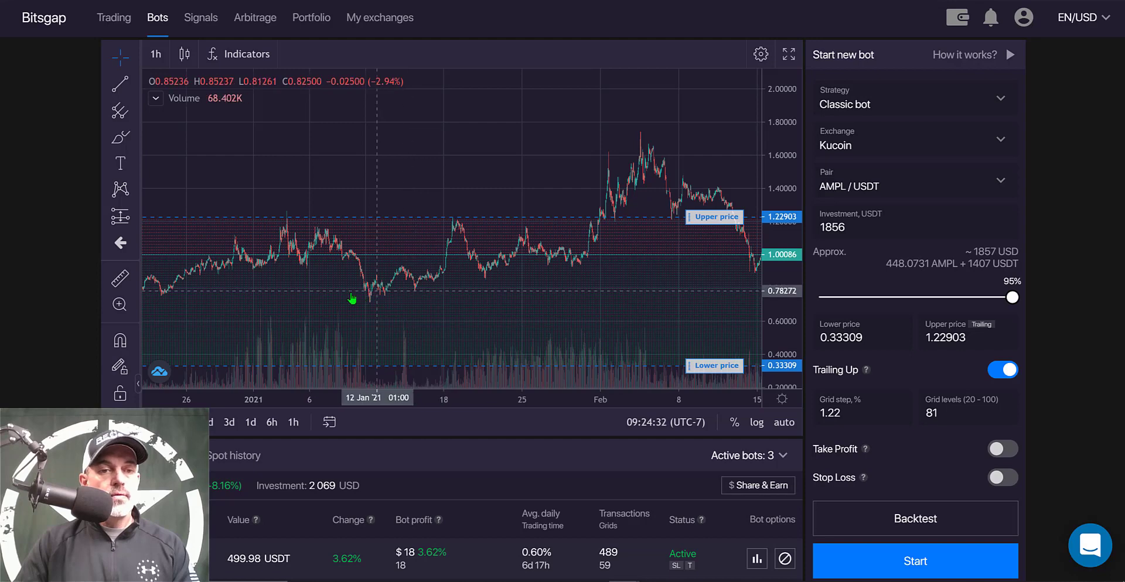
Switch the bot chart to 4-hour candles and review the price history over the past months
{"action": "scroll", "coordinate": [284, 293], "scroll_direction": "down", "scroll_amount": 2}
{"action": "left_click", "coordinate": [156, 54]}
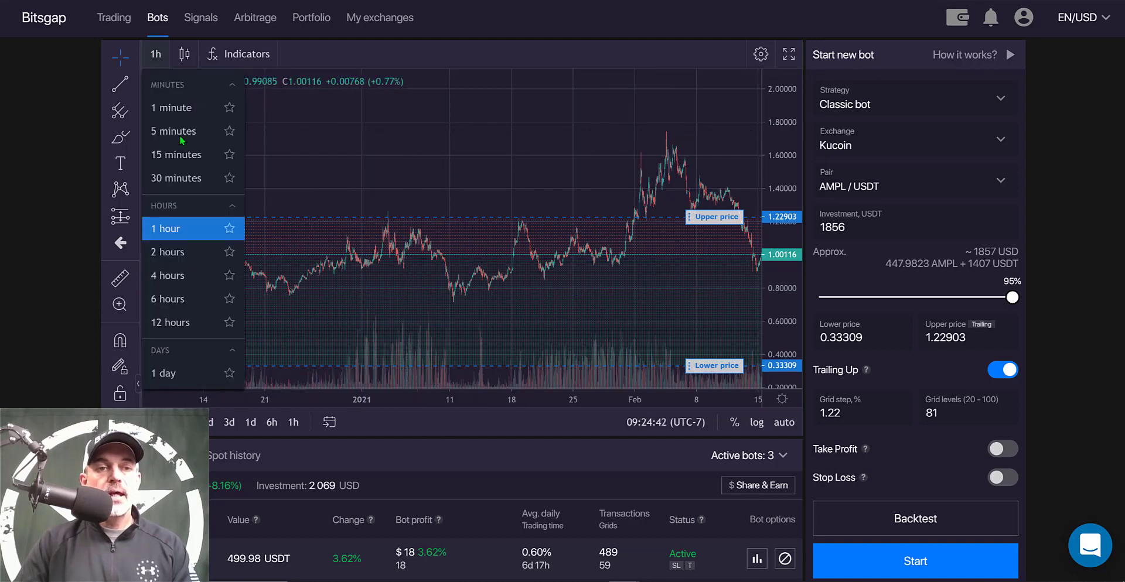
{"action": "left_click", "coordinate": [186, 275]}
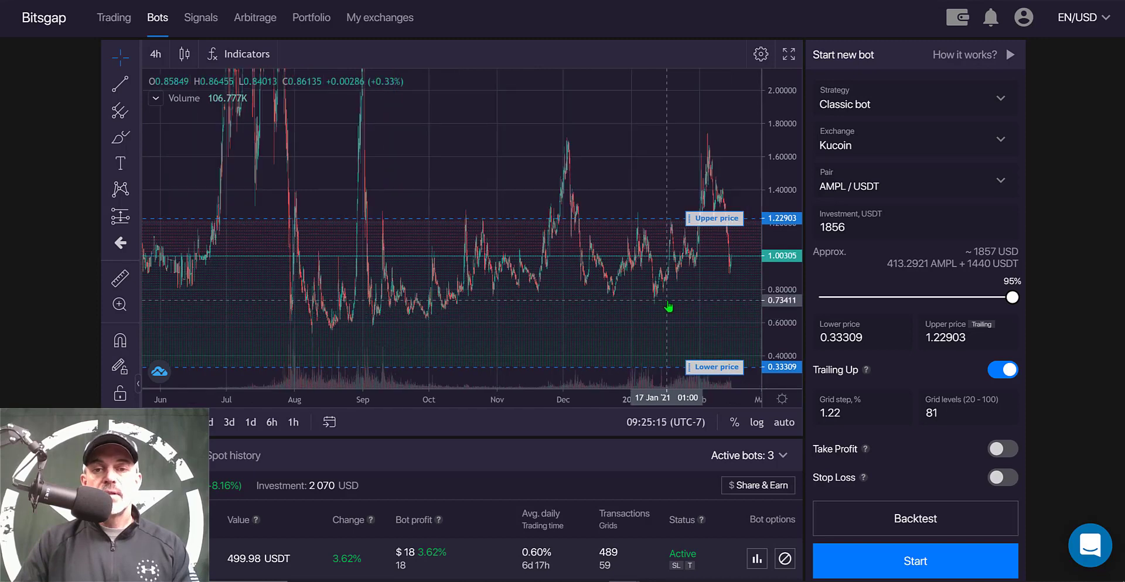
{"action": "scroll", "coordinate": [631, 316], "scroll_direction": "right", "scroll_amount": 2}
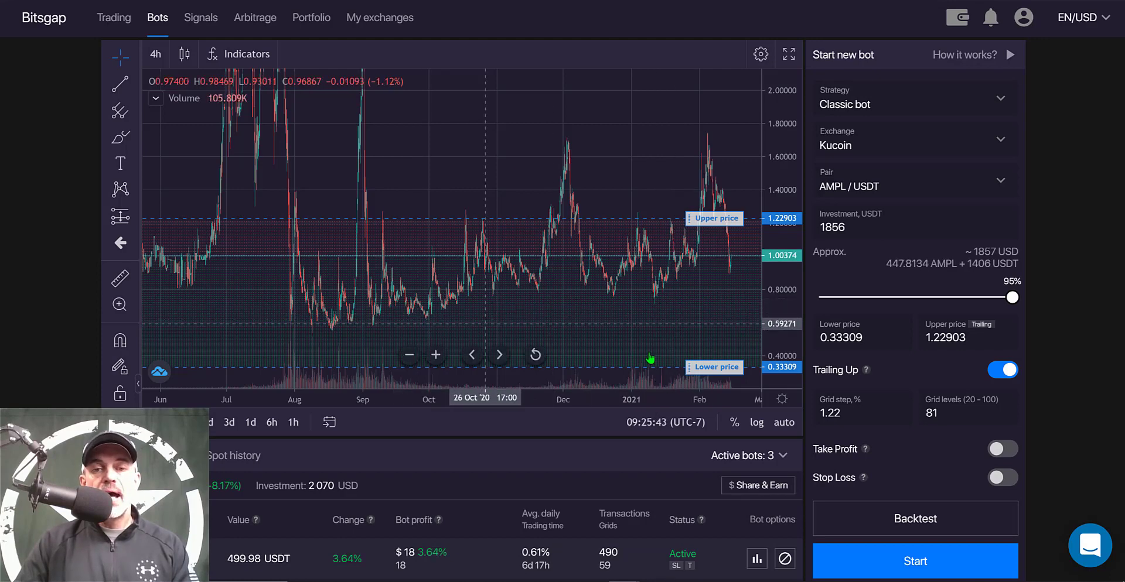
Raise the bot's lower price limit on the chart and set it to exactly 0.60
{"action": "left_click_drag", "start_coordinate": [705, 365], "coordinate": [697, 323]}
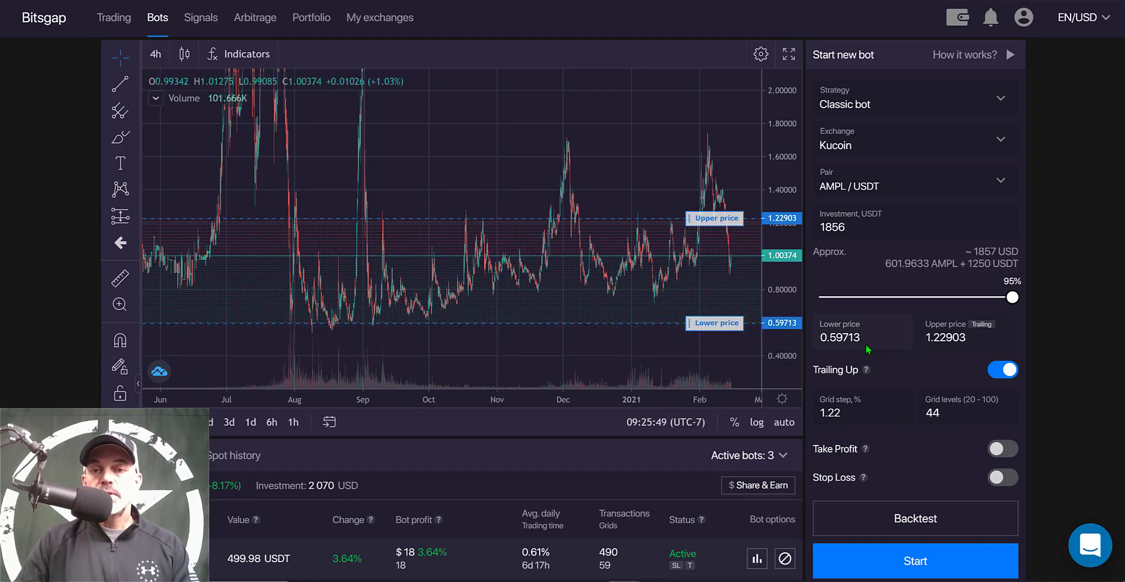
{"action": "left_click_drag", "start_coordinate": [866, 336], "coordinate": [824, 337]}
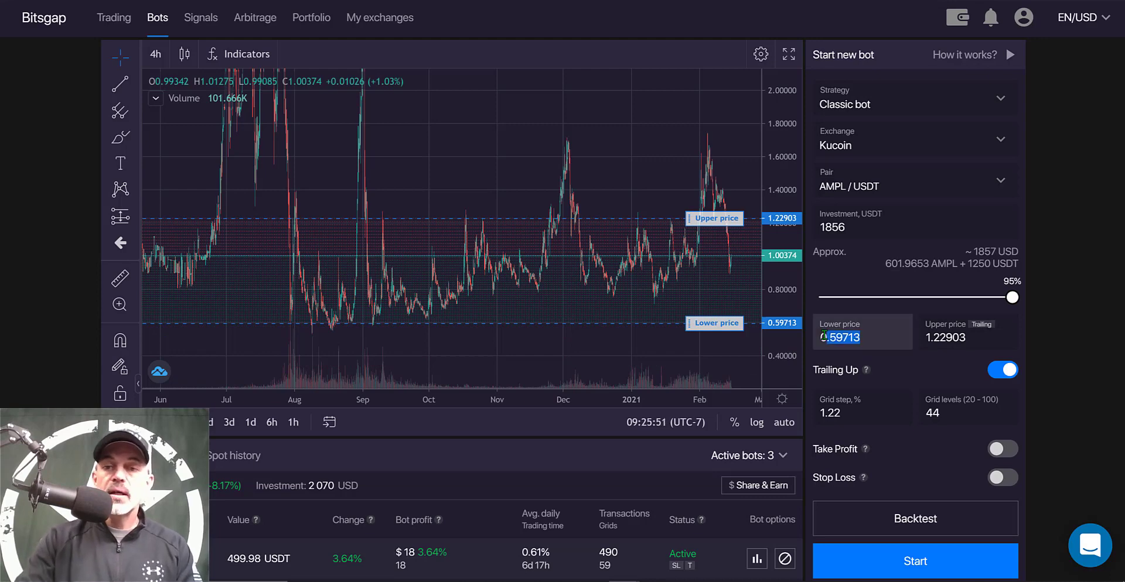
{"action": "type", "text": ".60"}
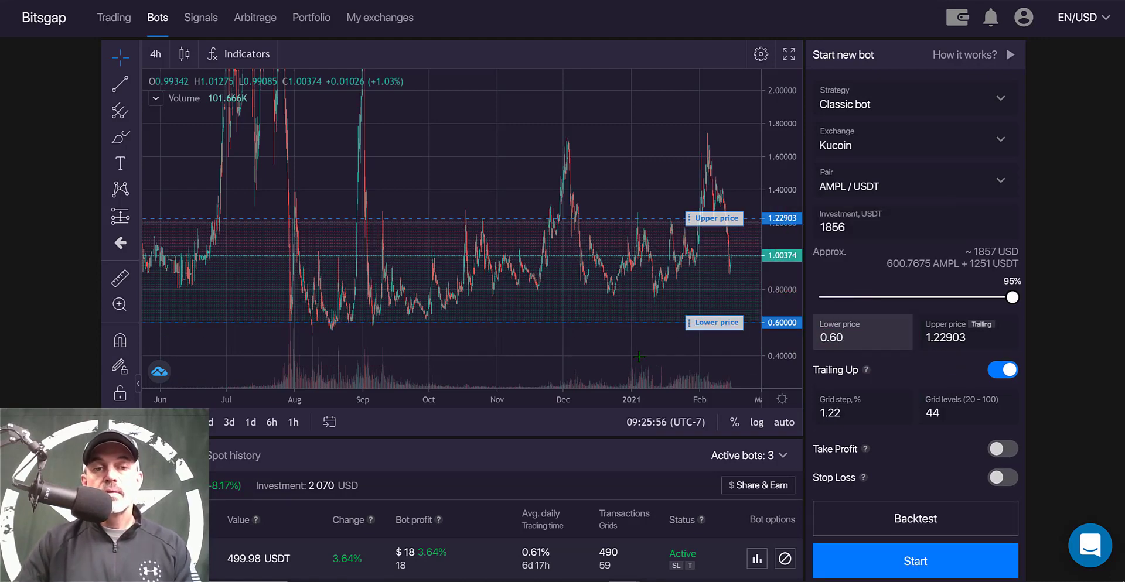
{"action": "left_click", "coordinate": [633, 354]}
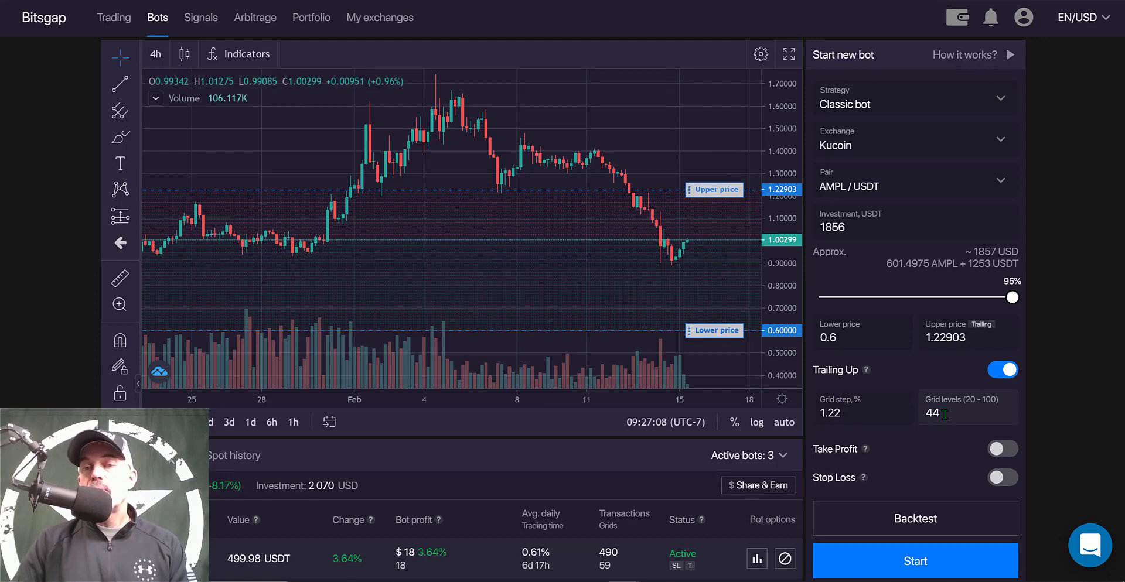
Set the bot's grid levels to 80 and check the resulting grid step against the recent AMPL/USDT candles
{"action": "left_click_drag", "start_coordinate": [944, 414], "coordinate": [917, 414]}
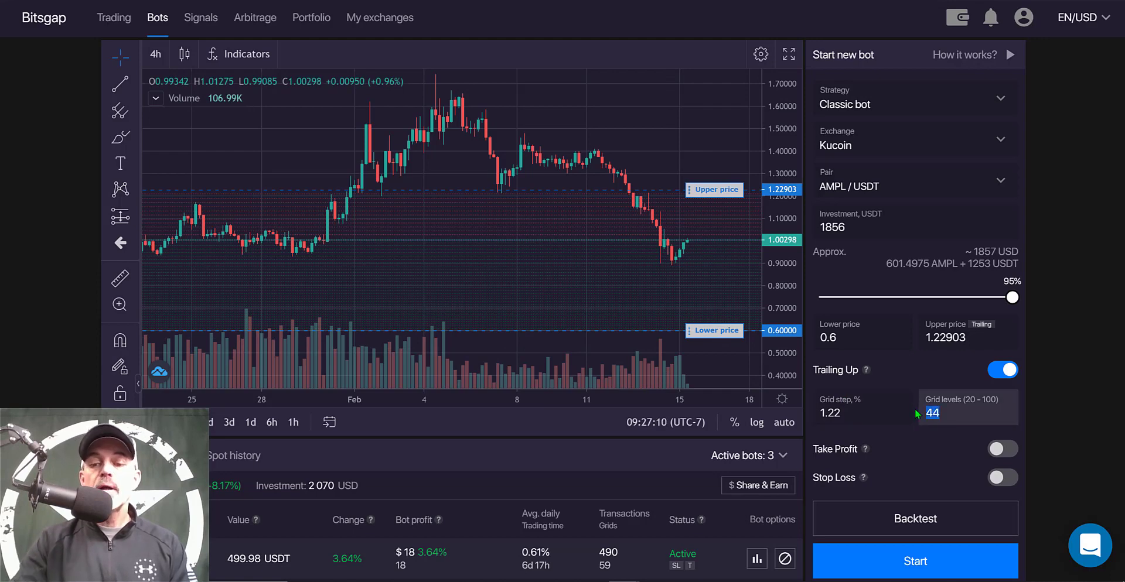
{"action": "type", "text": "70"}
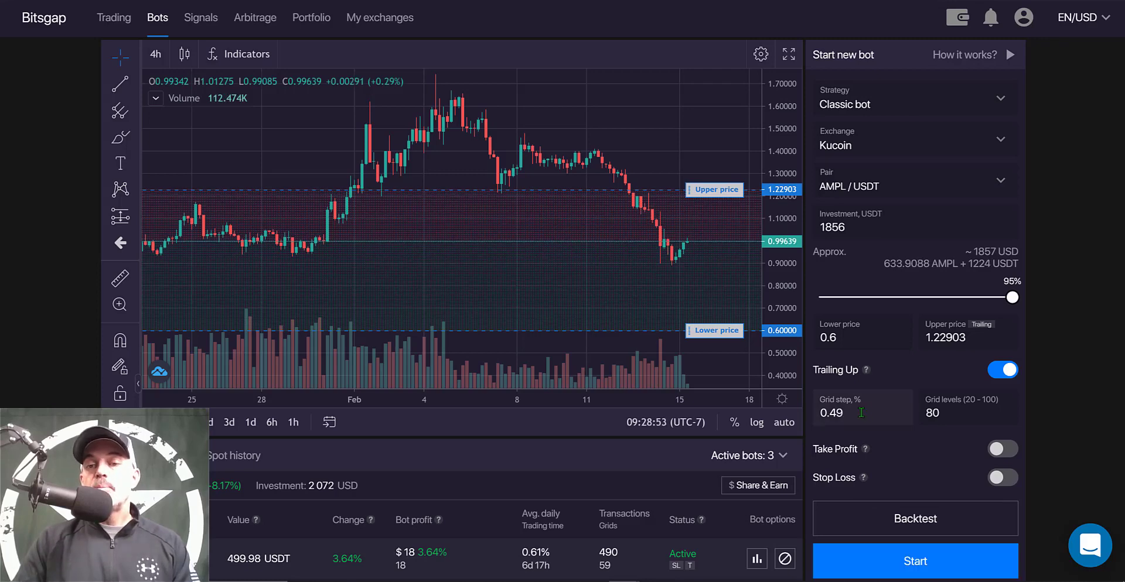
{"action": "left_click_drag", "start_coordinate": [847, 413], "coordinate": [806, 408]}
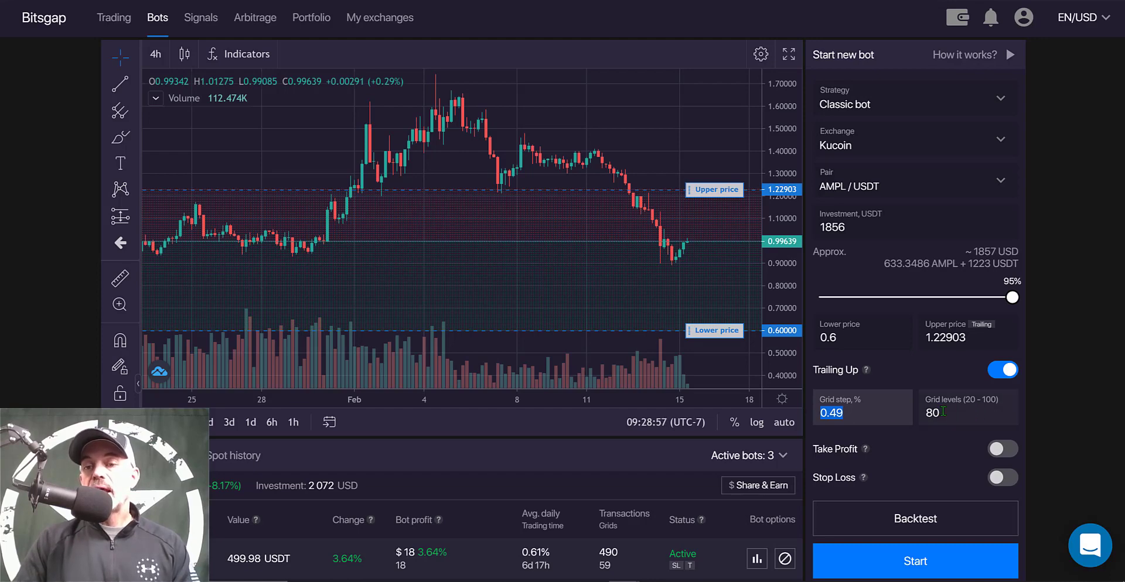
{"action": "left_click_drag", "start_coordinate": [940, 413], "coordinate": [820, 412]}
{"action": "left_click_drag", "start_coordinate": [963, 411], "coordinate": [919, 409]}
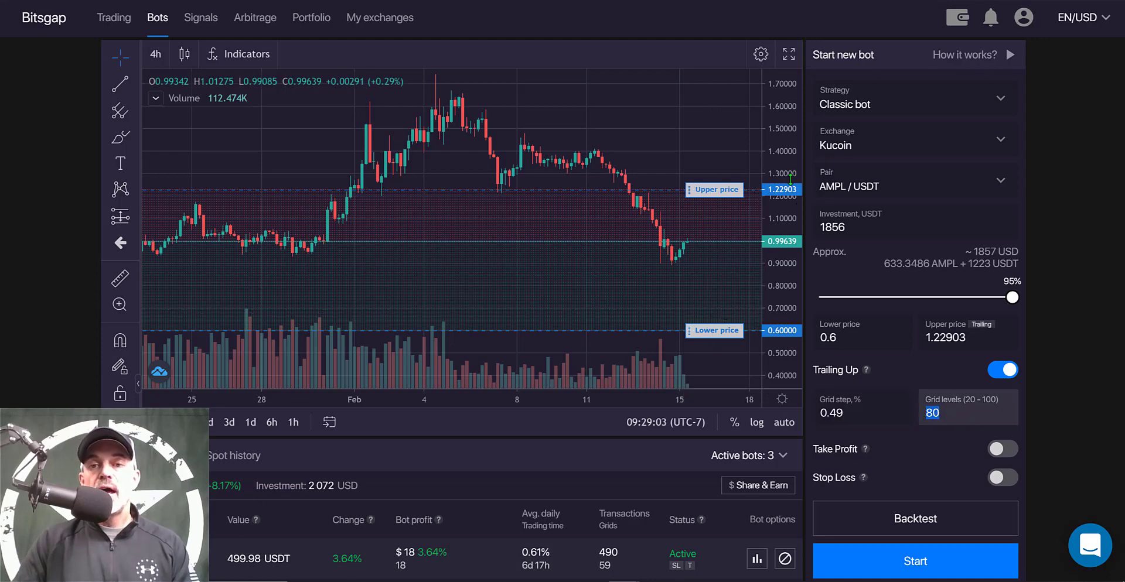
{"action": "left_click_drag", "start_coordinate": [788, 170], "coordinate": [789, 155]}
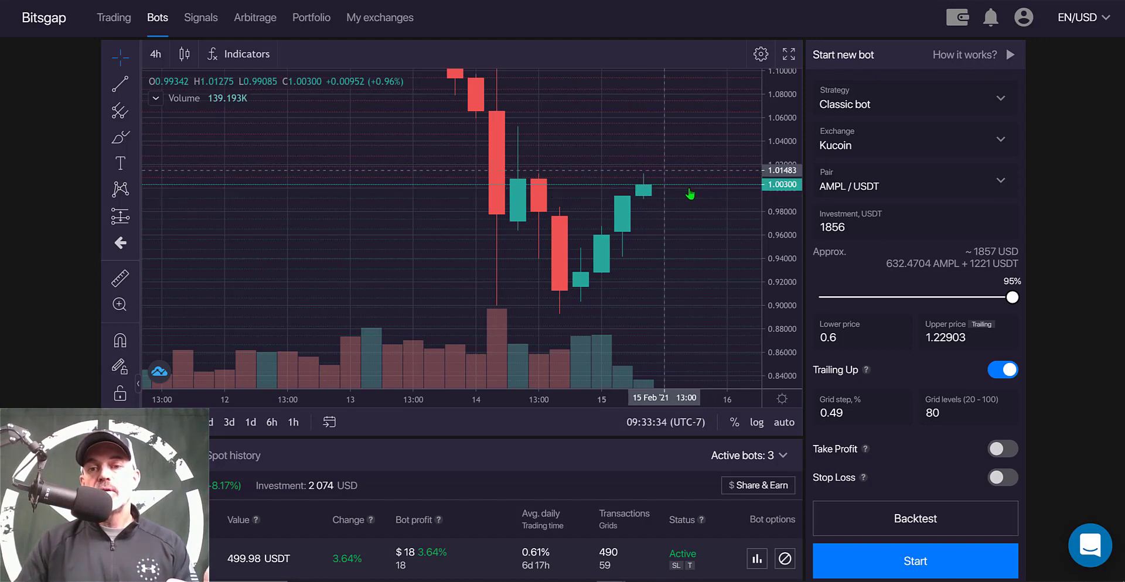
{"action": "left_click_drag", "start_coordinate": [853, 414], "coordinate": [819, 414]}
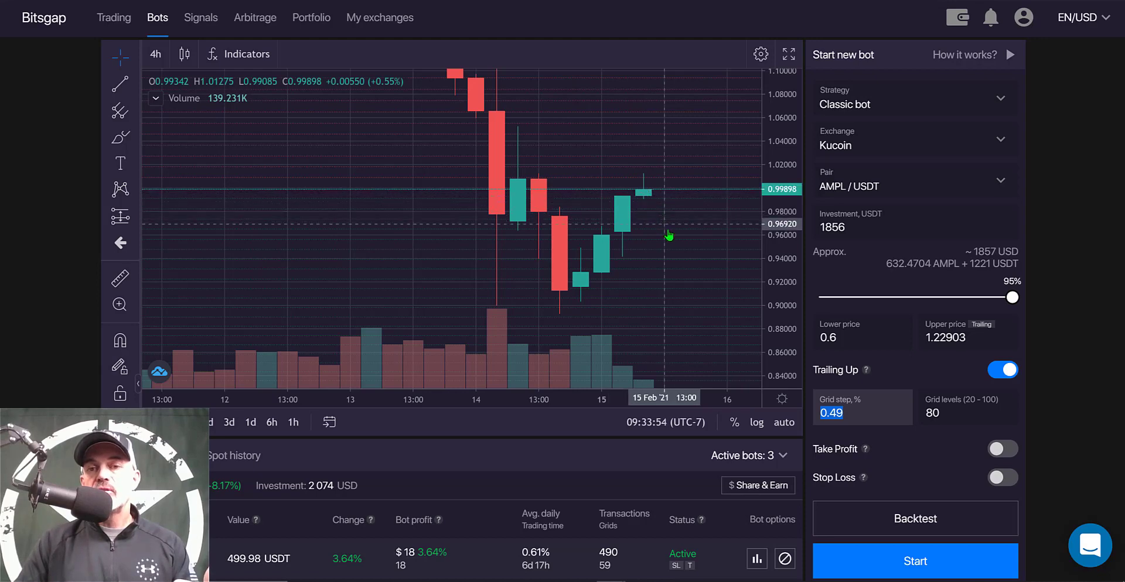
{"action": "left_click", "coordinate": [692, 265]}
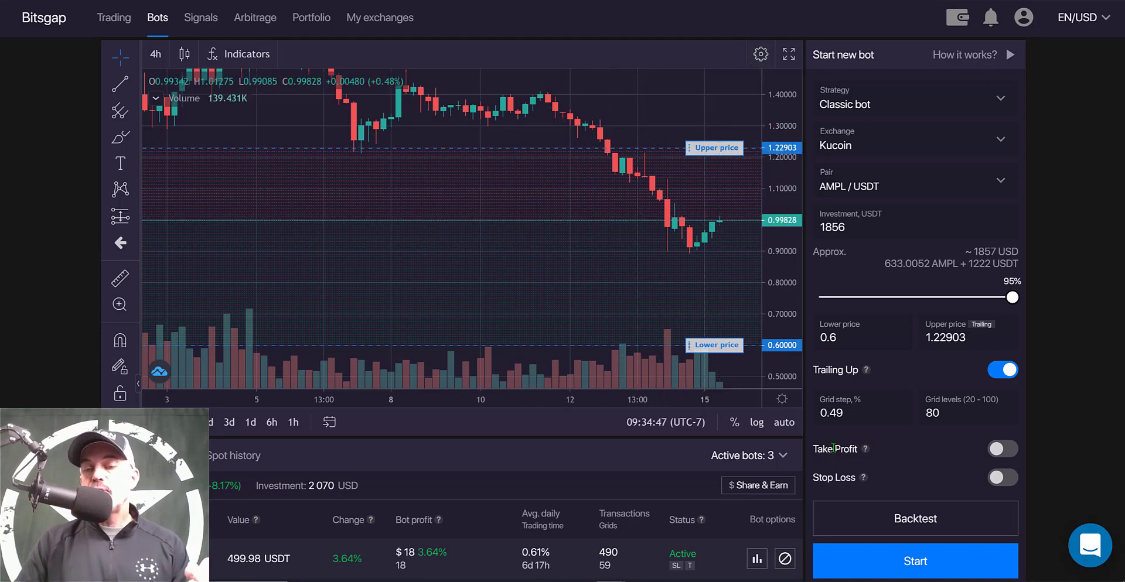
Read the explanation of Take Profit, try the option on with its percentage value, and switch it back off
{"action": "mouse_move", "coordinate": [866, 449]}
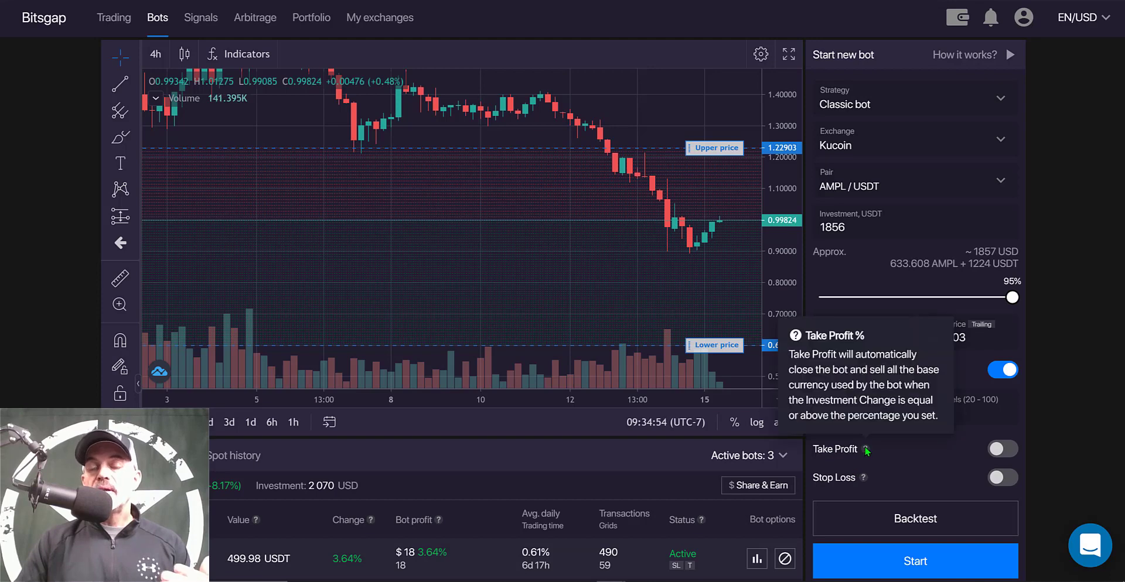
{"action": "left_click", "coordinate": [996, 450]}
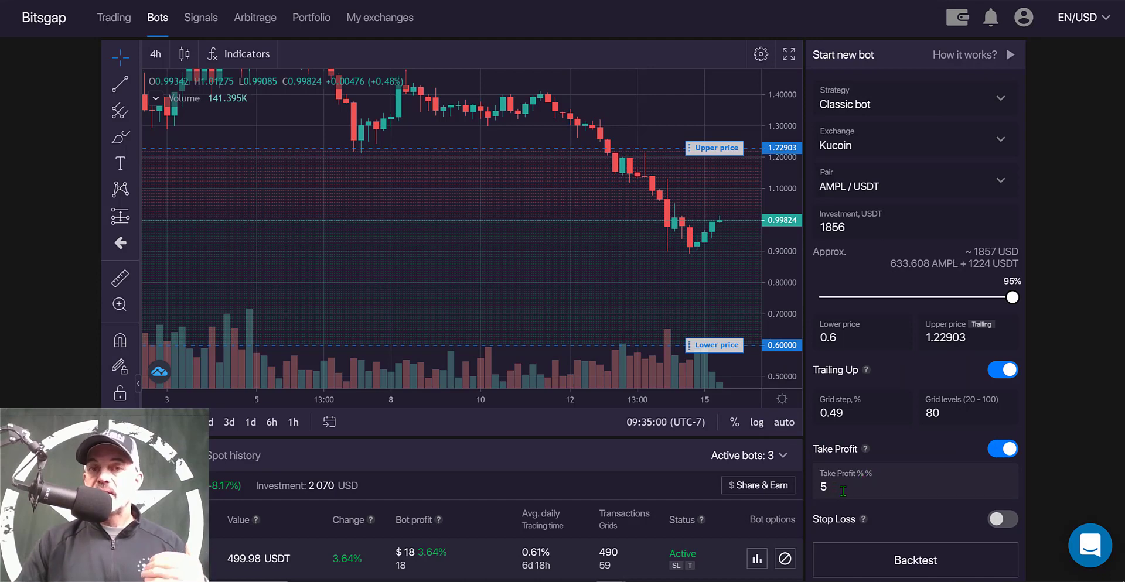
{"action": "left_click", "coordinate": [823, 487]}
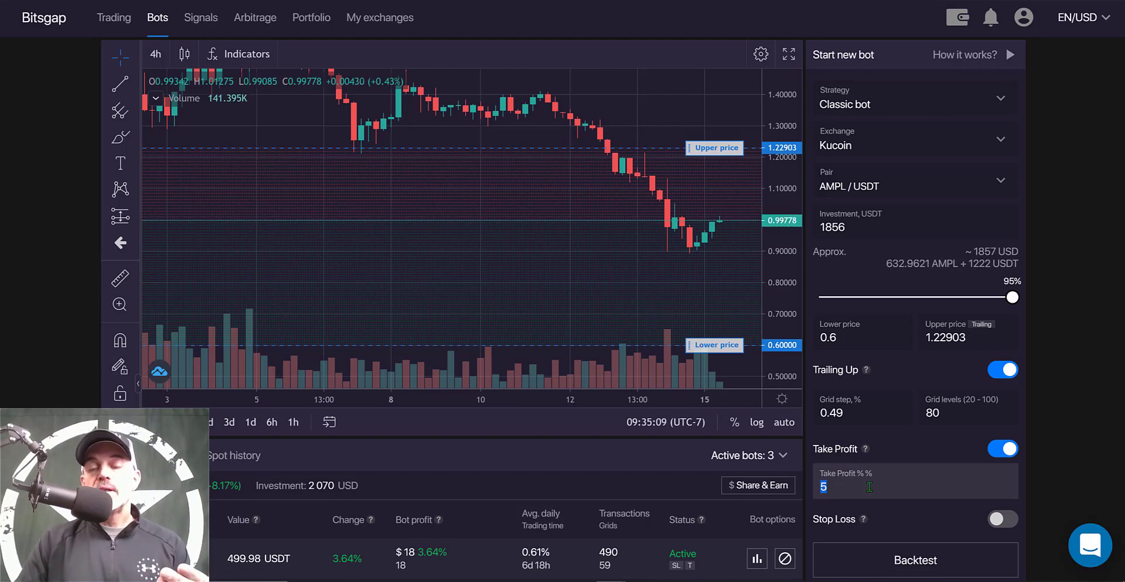
{"action": "left_click", "coordinate": [1007, 452]}
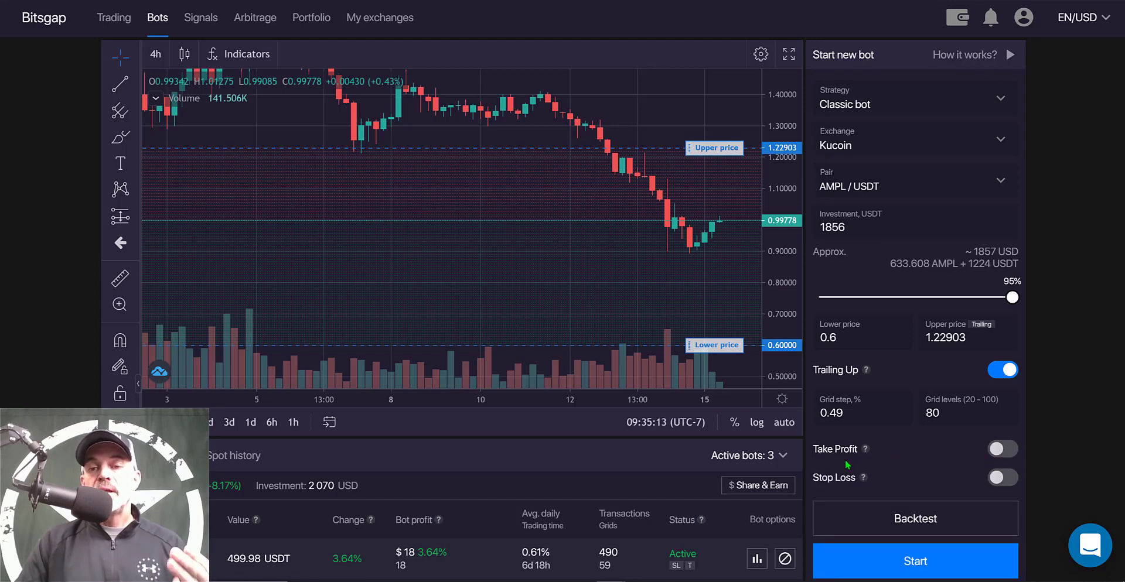
Enable Stop Loss for the bot and set its price to 0.515, below the lower price limit
{"action": "left_click", "coordinate": [996, 479]}
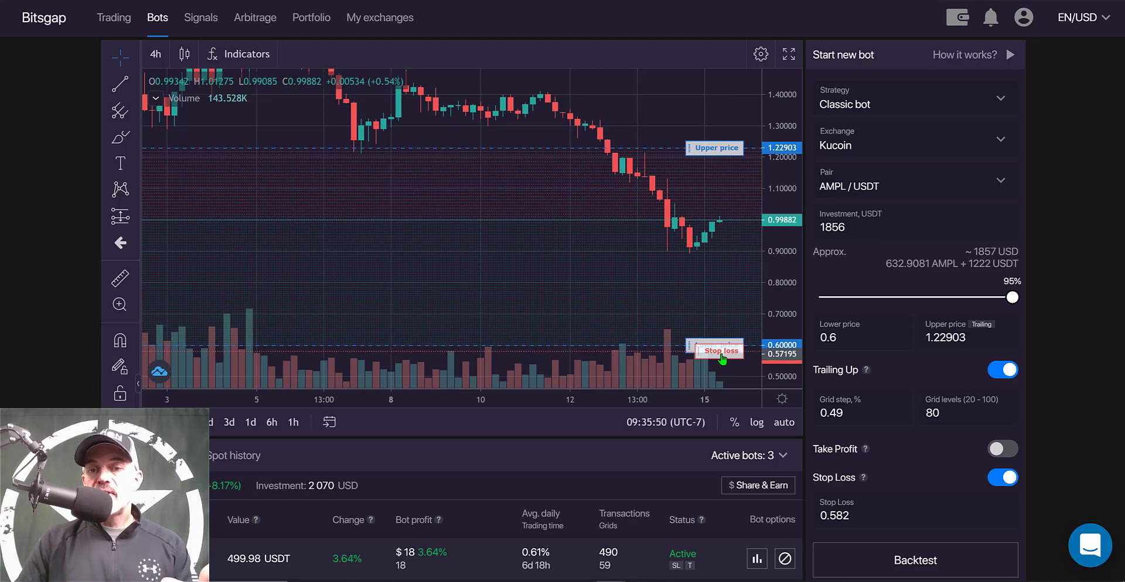
{"action": "left_click_drag", "start_coordinate": [722, 359], "coordinate": [722, 368]}
{"action": "left_click_drag", "start_coordinate": [835, 515], "coordinate": [860, 505]}
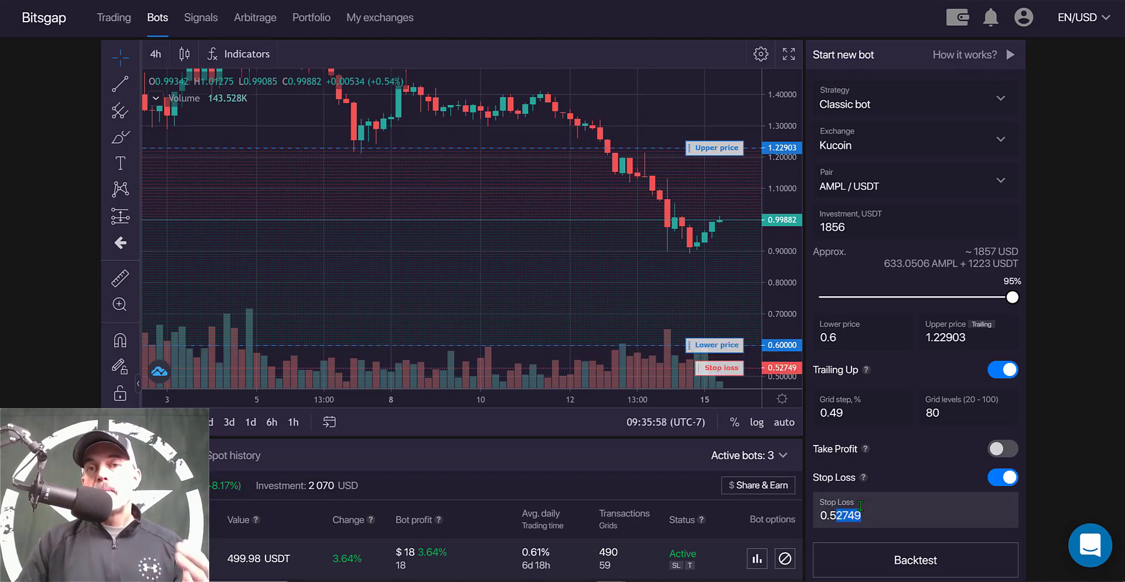
{"action": "key", "text": "BackSpace"}
{"action": "type", "text": "150"}
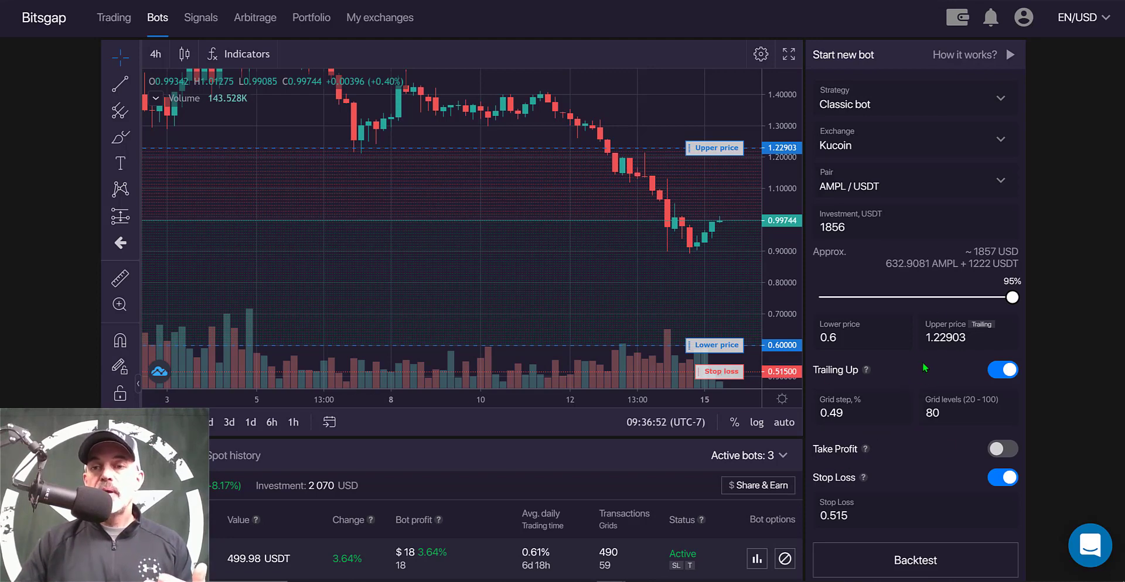
Try reducing the bot's investment by percentage, to 12% and down to 0%
{"action": "left_click_drag", "start_coordinate": [820, 213], "coordinate": [903, 214]}
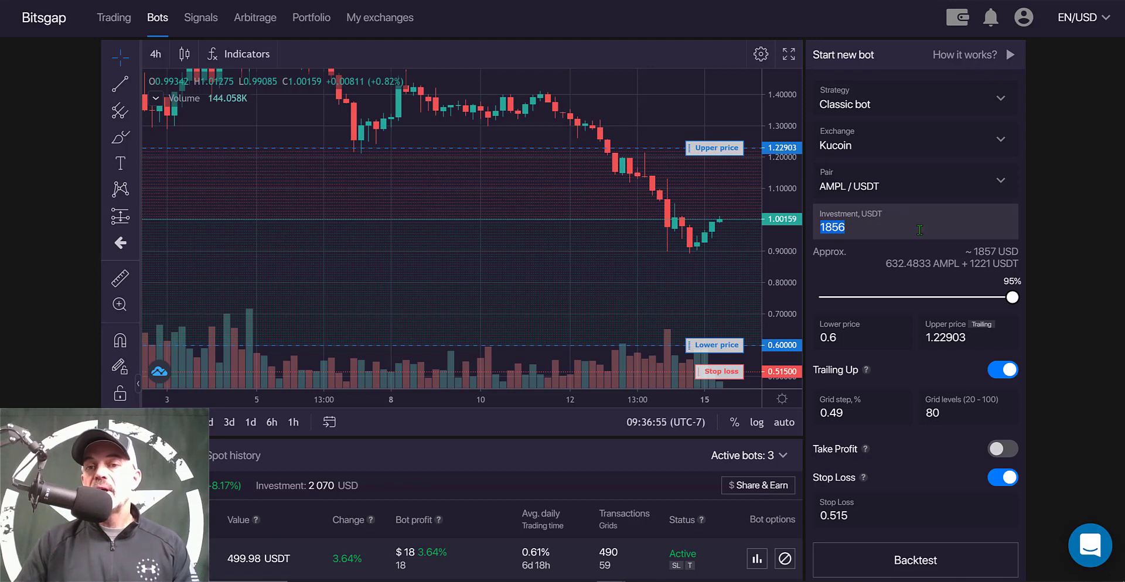
{"action": "left_click_drag", "start_coordinate": [1014, 298], "coordinate": [844, 300]}
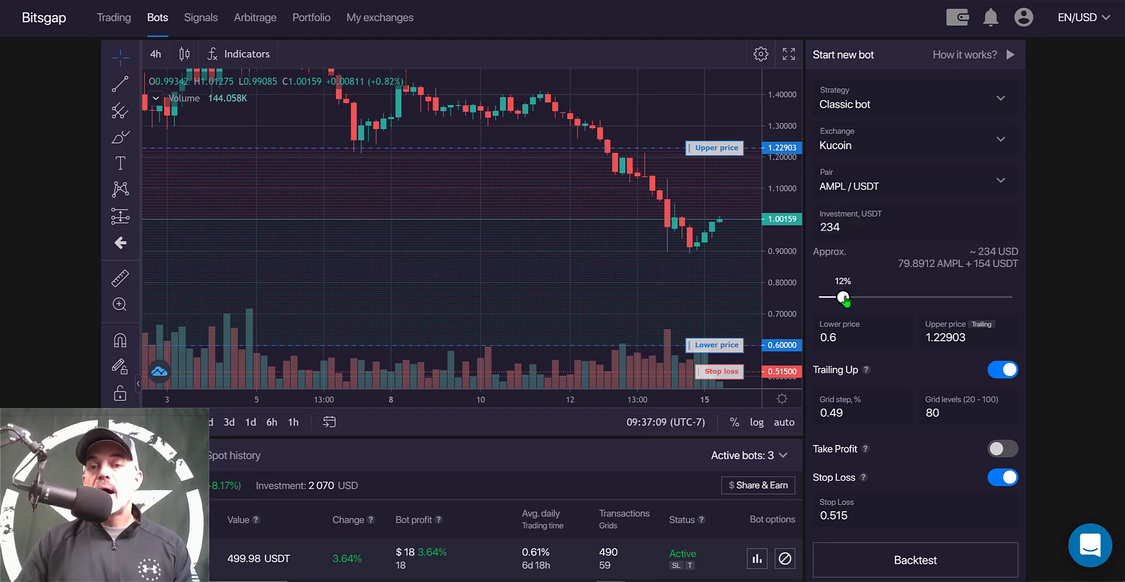
{"action": "left_click_drag", "start_coordinate": [844, 300], "coordinate": [814, 301]}
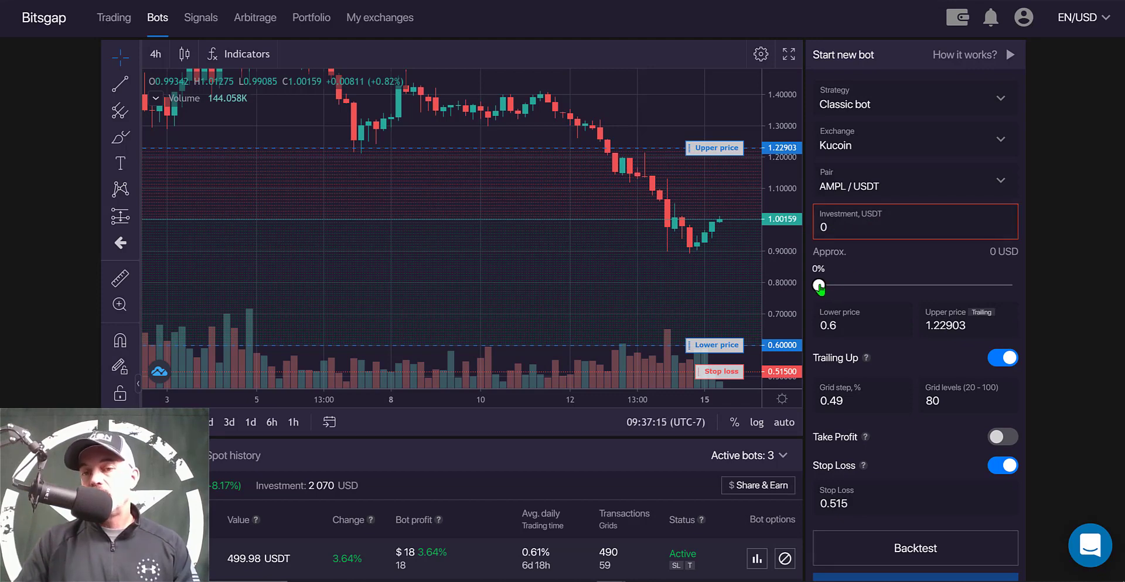
{"action": "left_click_drag", "start_coordinate": [820, 287], "coordinate": [838, 291]}
Set the bot's investment to 500 USDT and check how it is split between AMPL and USDT
{"action": "double_click", "coordinate": [911, 222]}
{"action": "key", "text": "BackSpace"}
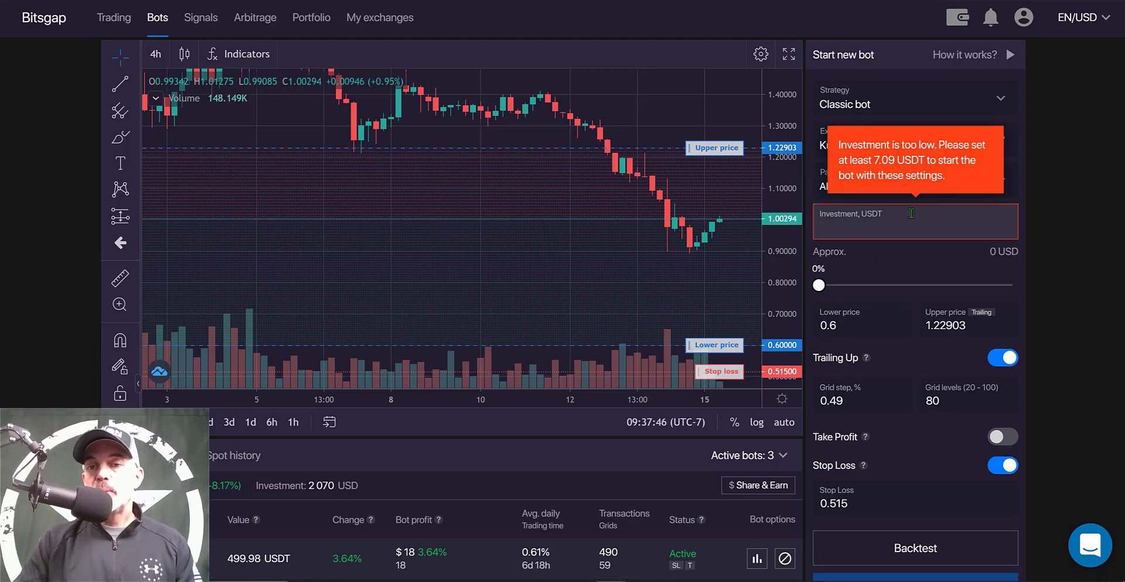
{"action": "type", "text": "50"}
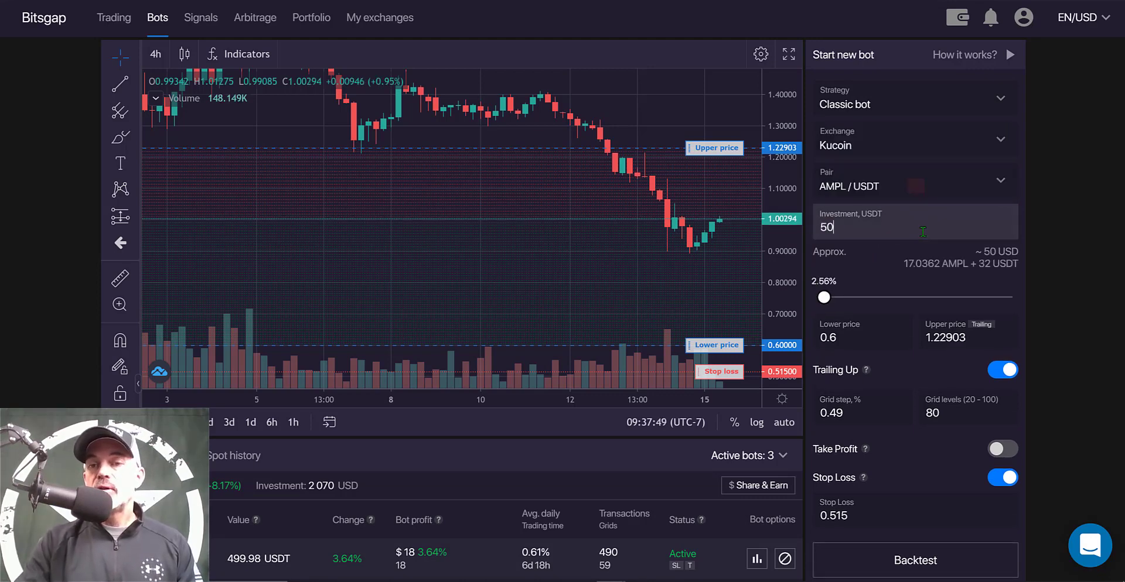
{"action": "type", "text": "0"}
{"action": "left_click", "coordinate": [965, 261]}
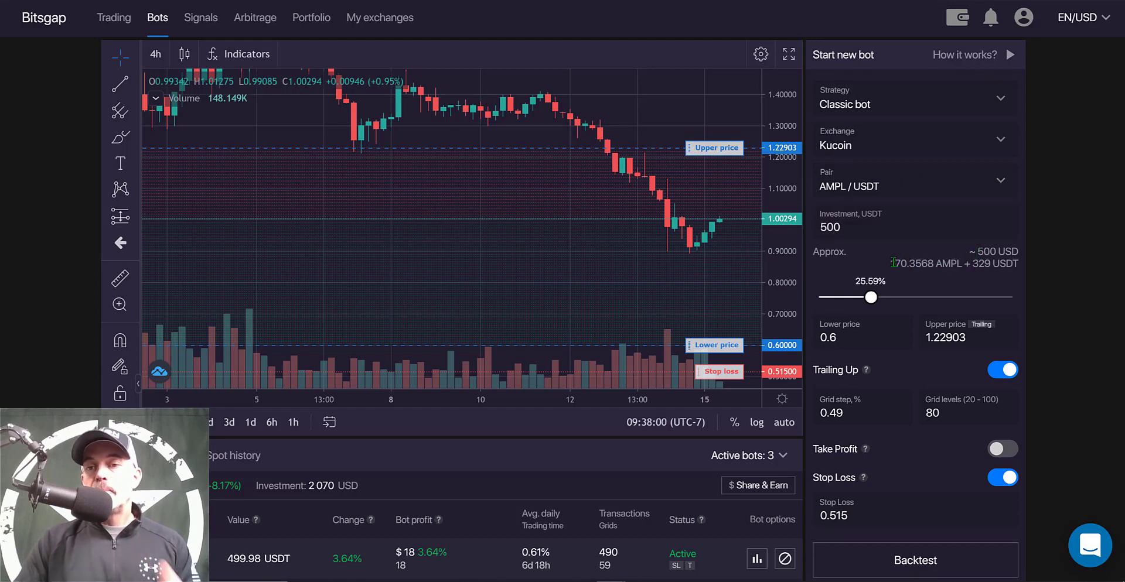
{"action": "left_click_drag", "start_coordinate": [892, 262], "coordinate": [934, 260]}
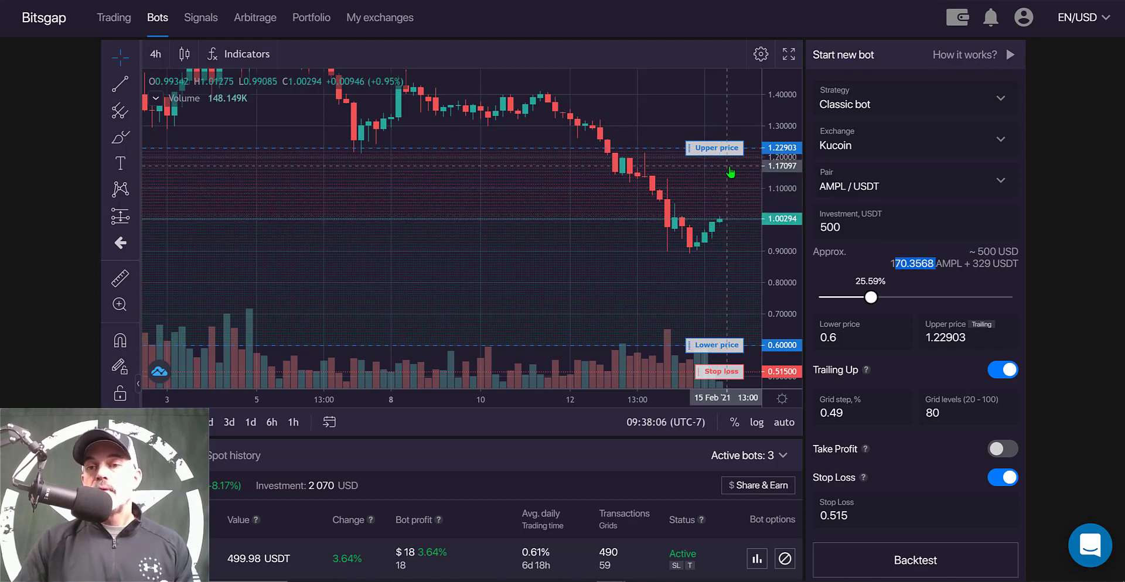
{"action": "left_click_drag", "start_coordinate": [973, 263], "coordinate": [1019, 263]}
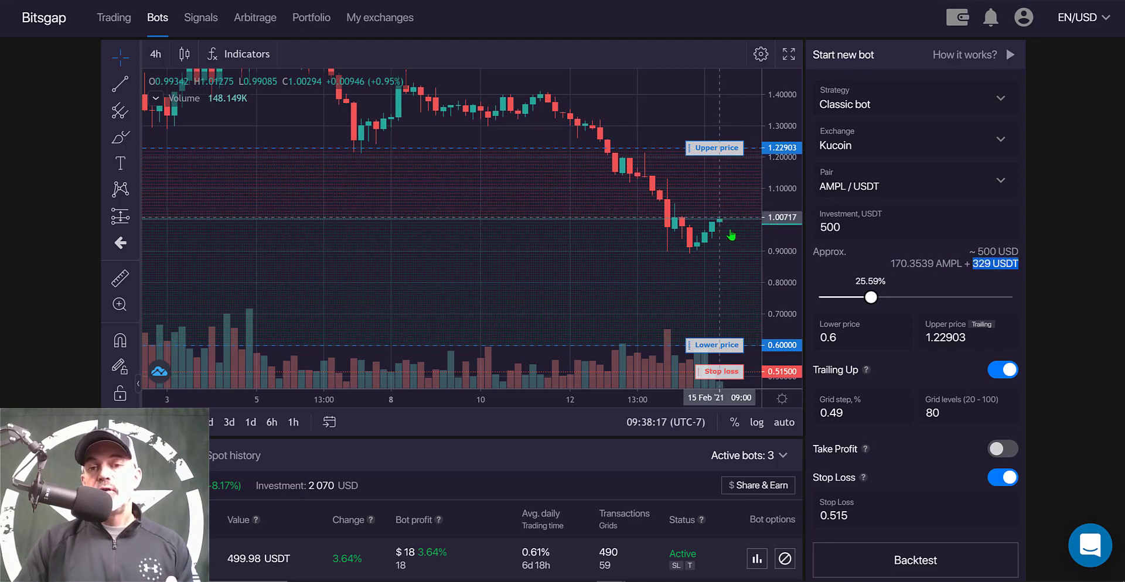
Run a backtest of the AMPL/USDT bot, review its trade markers and 3, 7 and 30 day results, and close it
{"action": "scroll", "coordinate": [966, 138], "scroll_direction": "down", "scroll_amount": 1}
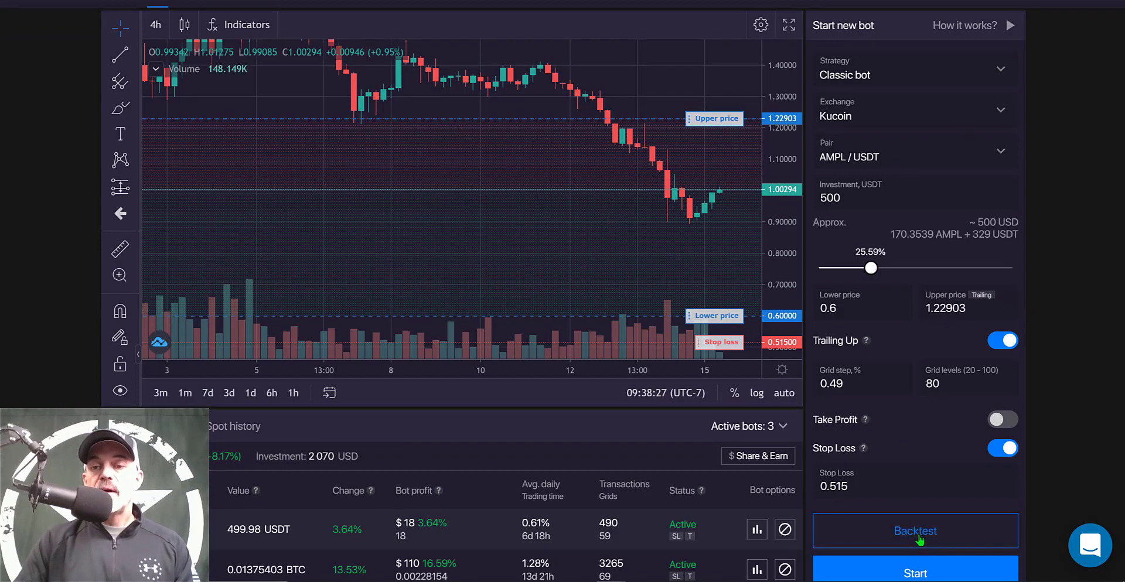
{"action": "left_click", "coordinate": [917, 537]}
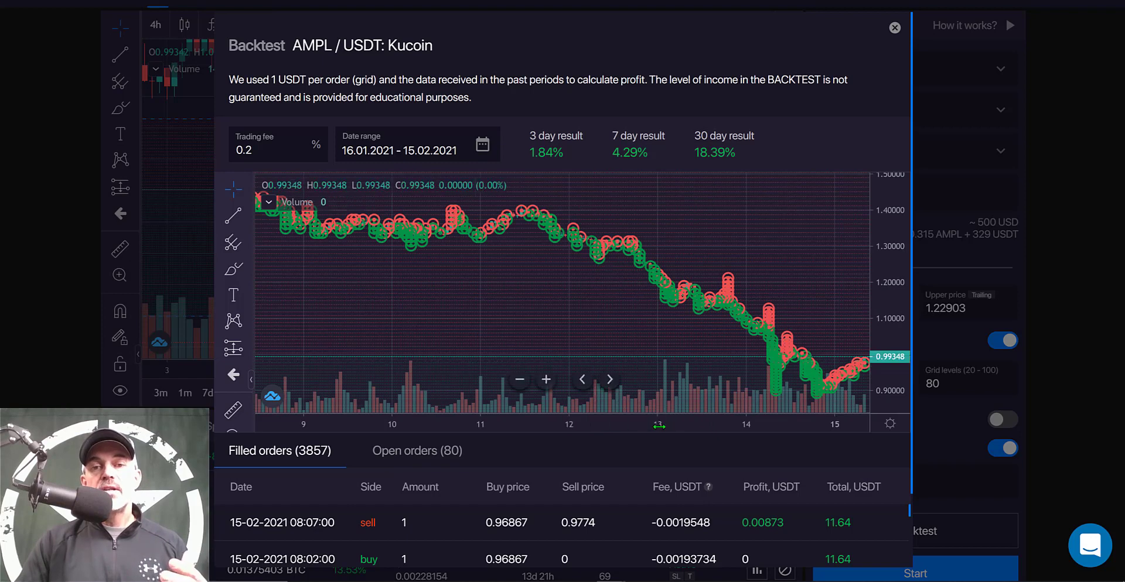
{"action": "scroll", "coordinate": [527, 410], "scroll_direction": "up", "scroll_amount": 5}
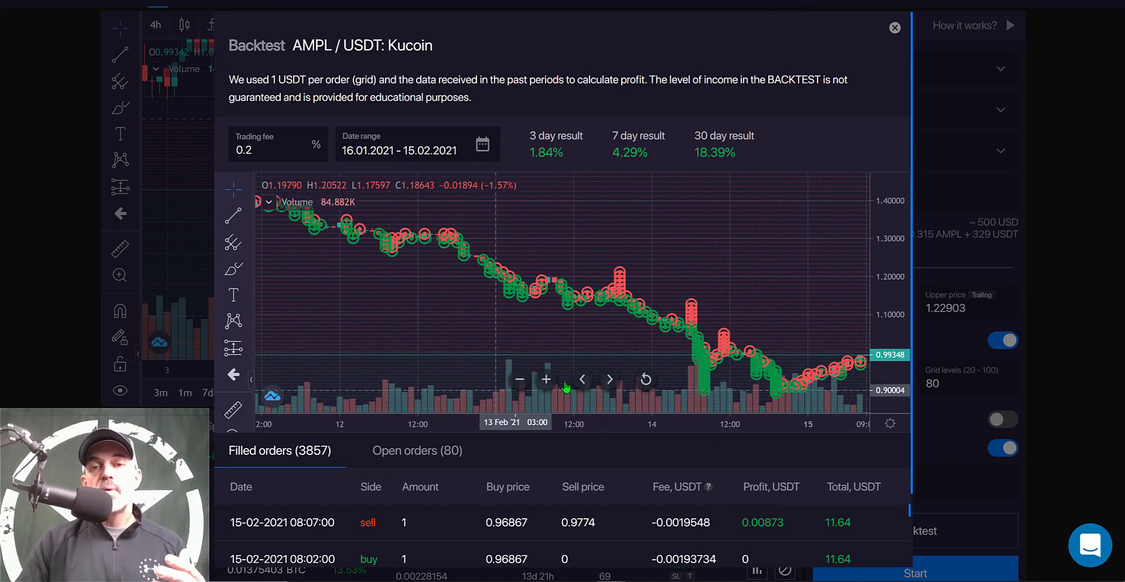
{"action": "scroll", "coordinate": [571, 379], "scroll_direction": "down", "scroll_amount": 3}
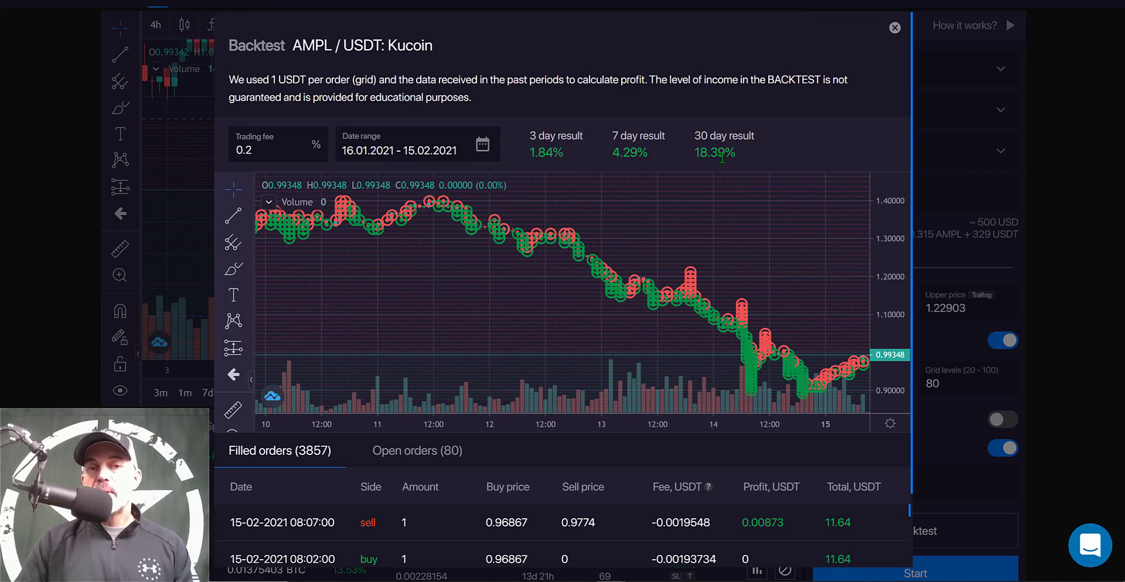
{"action": "left_click", "coordinate": [894, 28]}
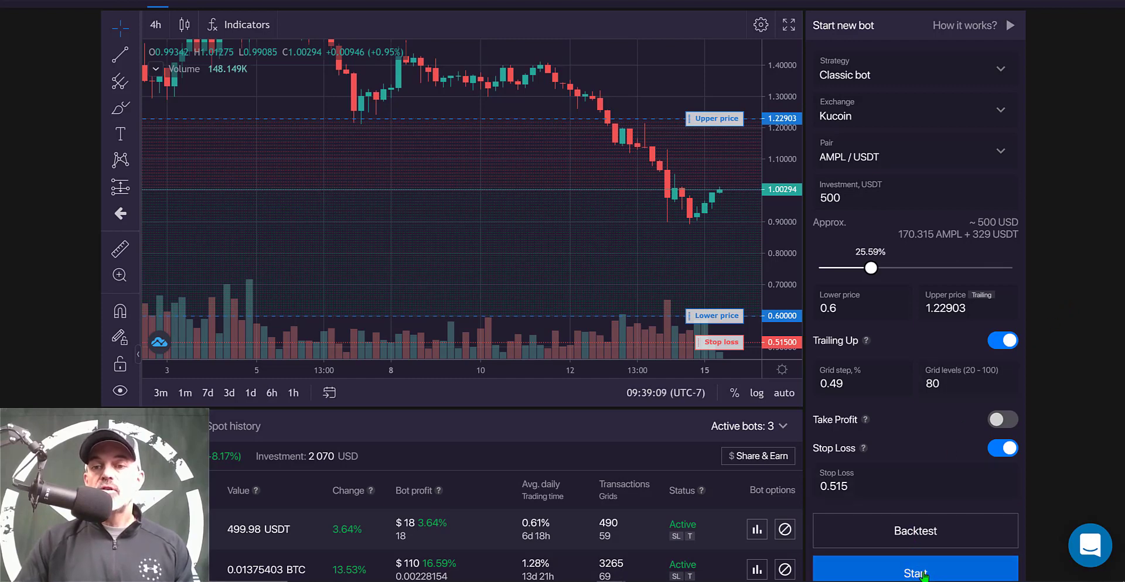
Start the AMPL/USDT bot and approve buying the required AMPL at the market price
{"action": "left_click", "coordinate": [923, 576]}
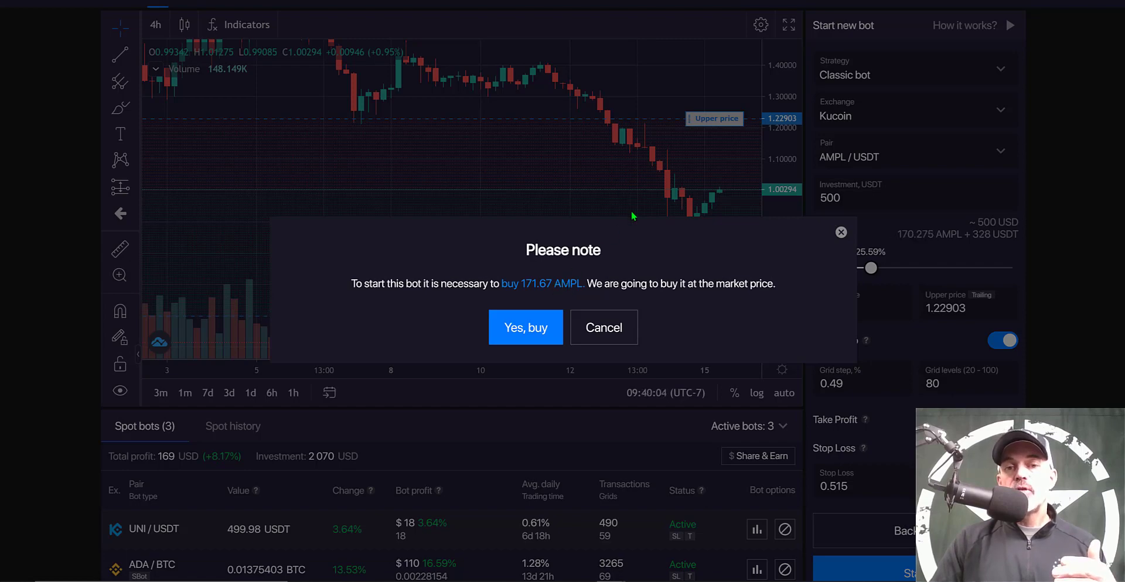
{"action": "left_click", "coordinate": [527, 329]}
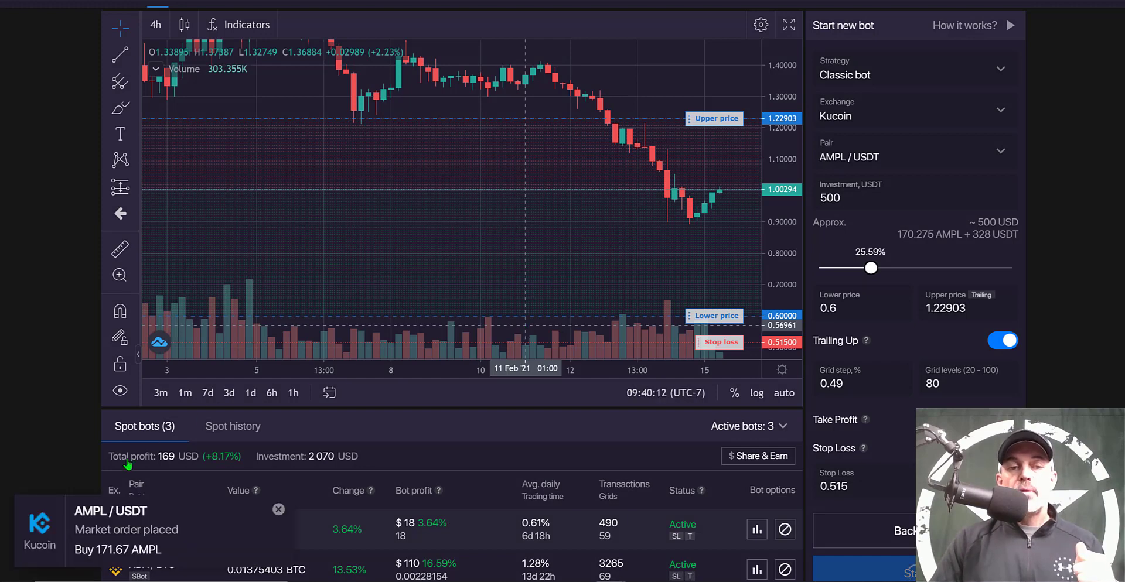